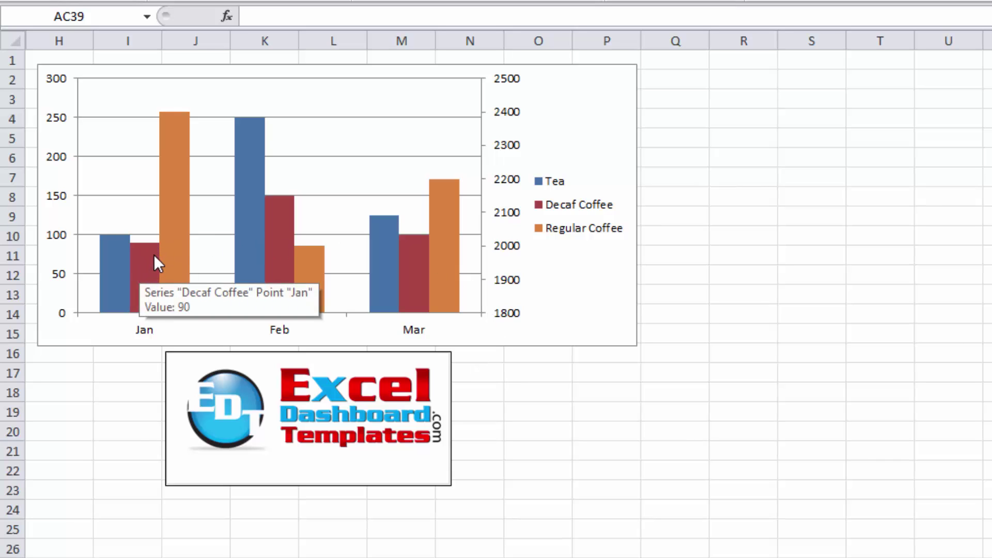
Inspect the Regular Coffee, Decaf Coffee and Tea series formulas in the example chart.
{"action": "mouse_move", "coordinate": [171, 239]}
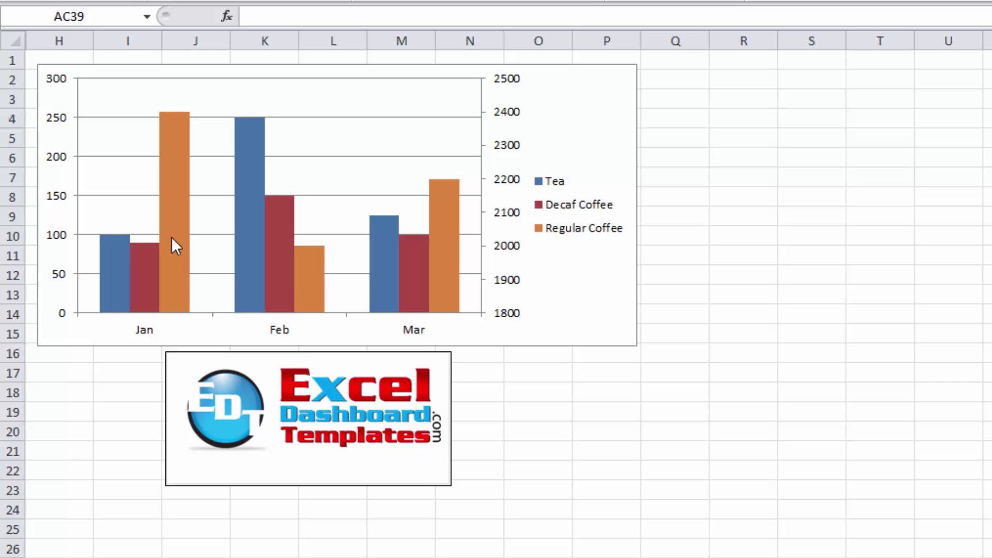
{"action": "left_click", "coordinate": [188, 219]}
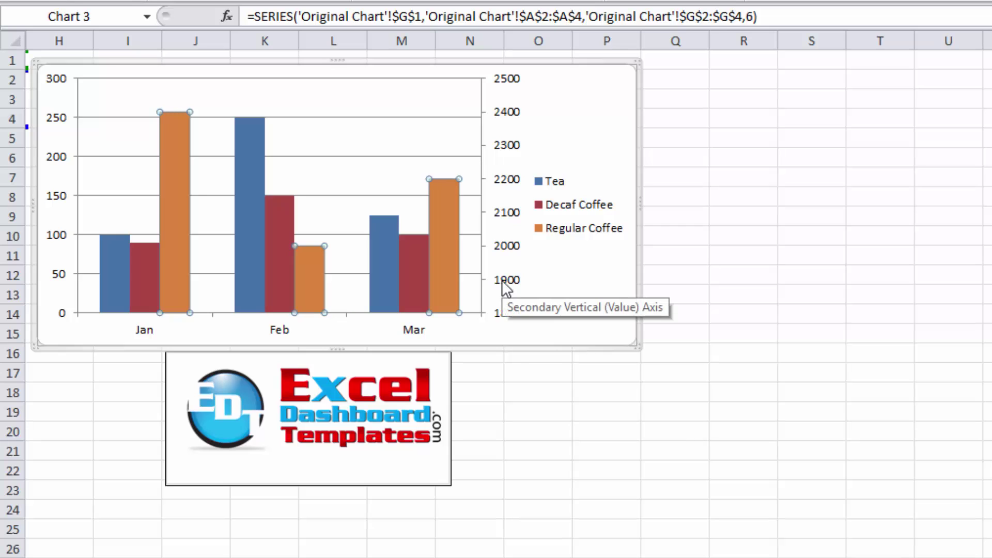
{"action": "left_click", "coordinate": [275, 256]}
{"action": "left_click", "coordinate": [252, 252]}
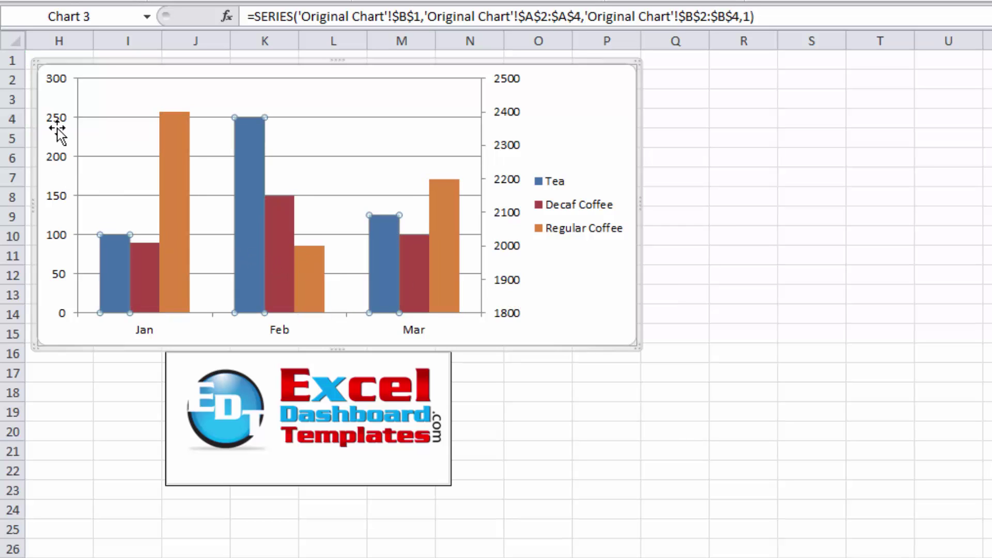
{"action": "left_click", "coordinate": [557, 286]}
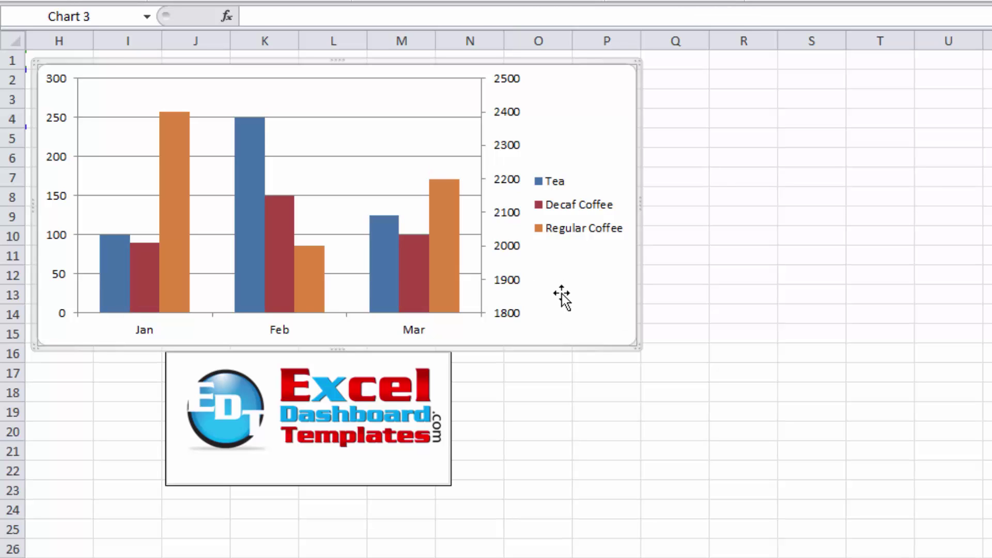
{"action": "mouse_move", "coordinate": [420, 269]}
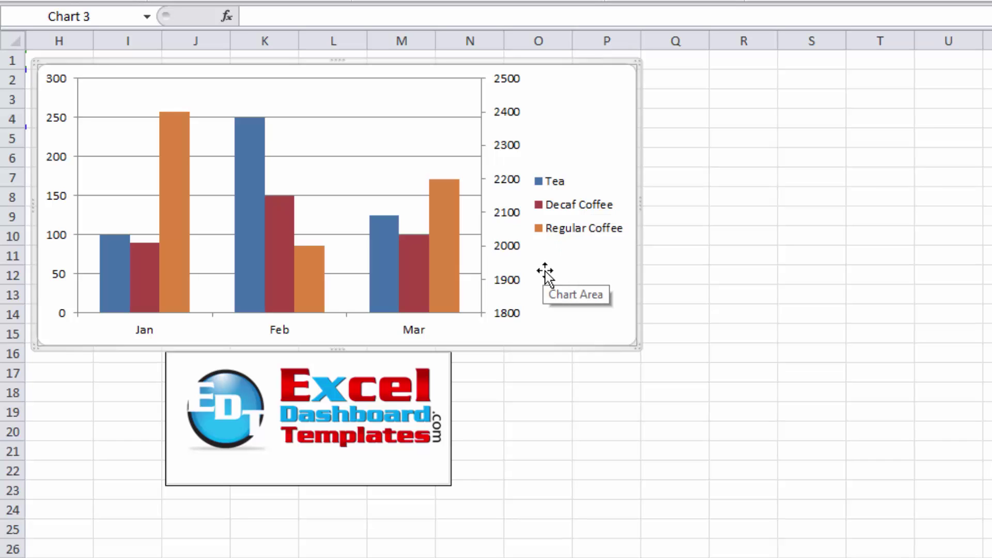
Deselect the chart and move to the next sheet with Ctrl+Page Down.
{"action": "left_click", "coordinate": [575, 390]}
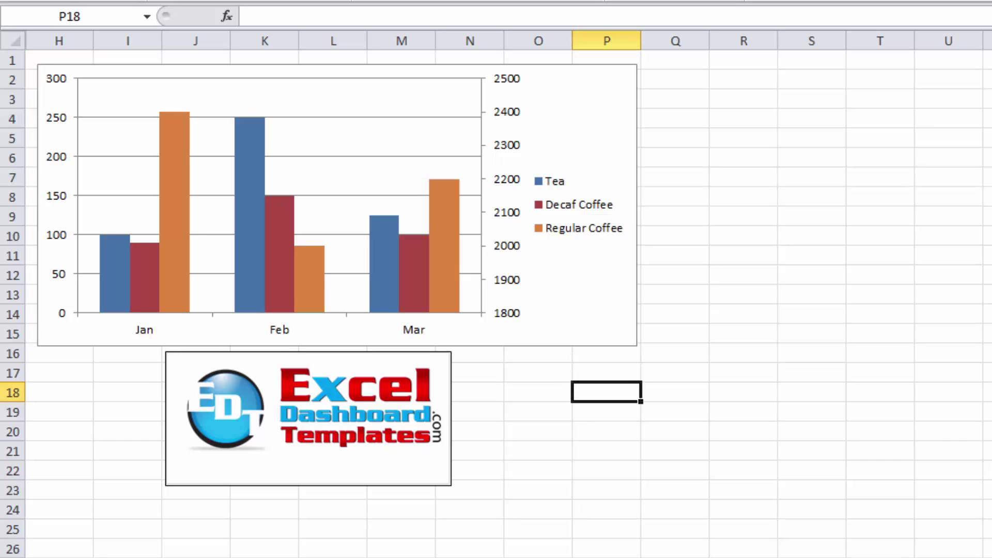
{"action": "key", "text": "ctrl+Page_Down"}
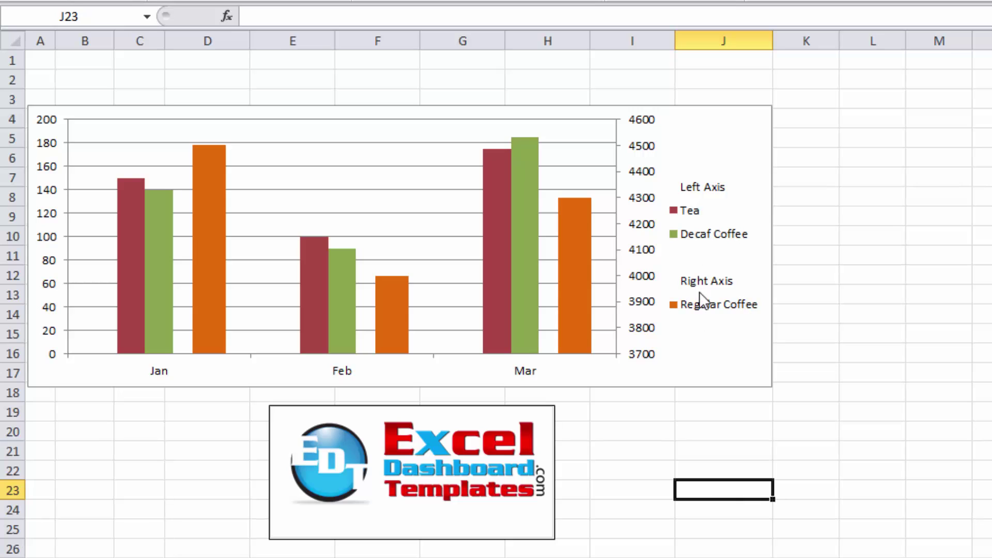
{"action": "mouse_move", "coordinate": [577, 269]}
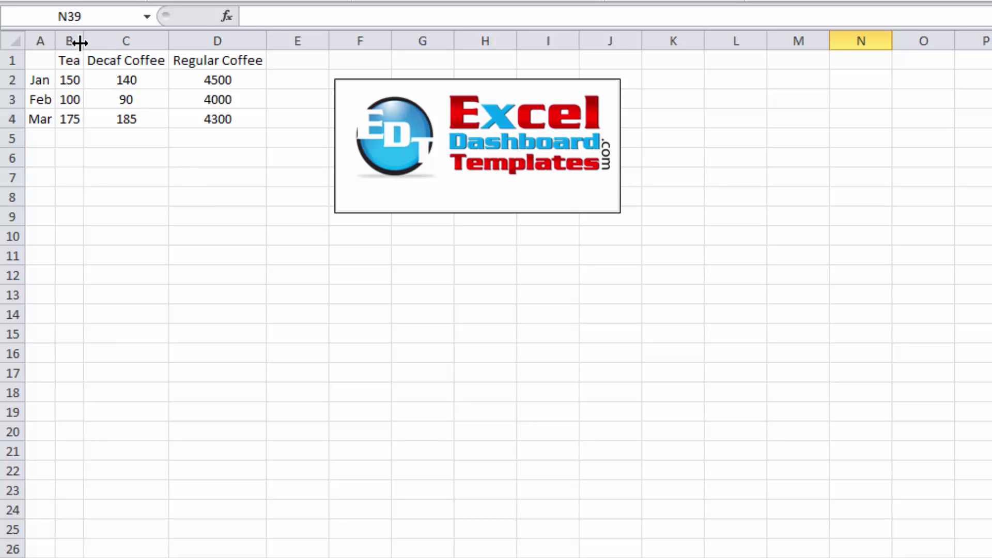
Widen column B and highlight the Tea, Decaf Coffee and Regular Coffee values.
{"action": "left_click_drag", "start_coordinate": [83, 41], "coordinate": [113, 41]}
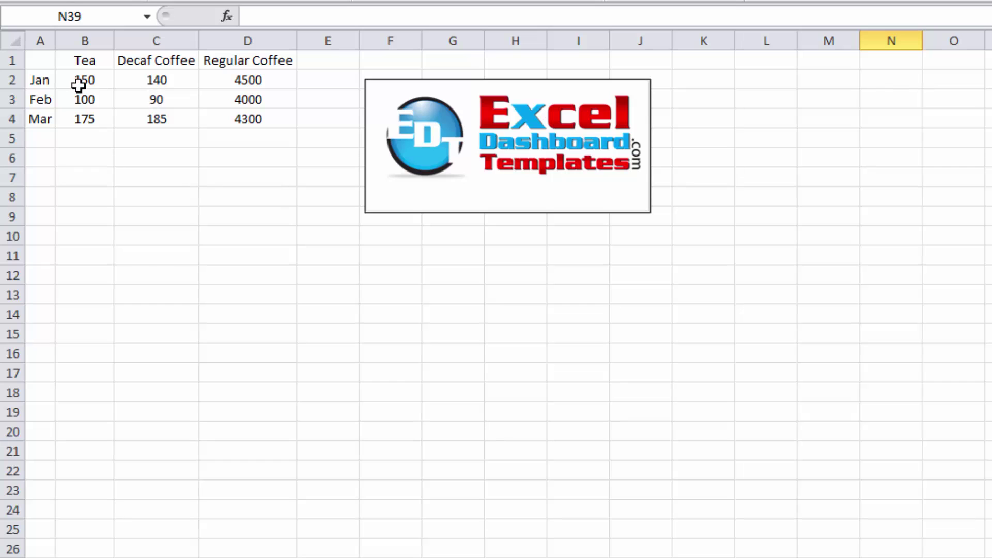
{"action": "left_click_drag", "start_coordinate": [80, 84], "coordinate": [191, 120]}
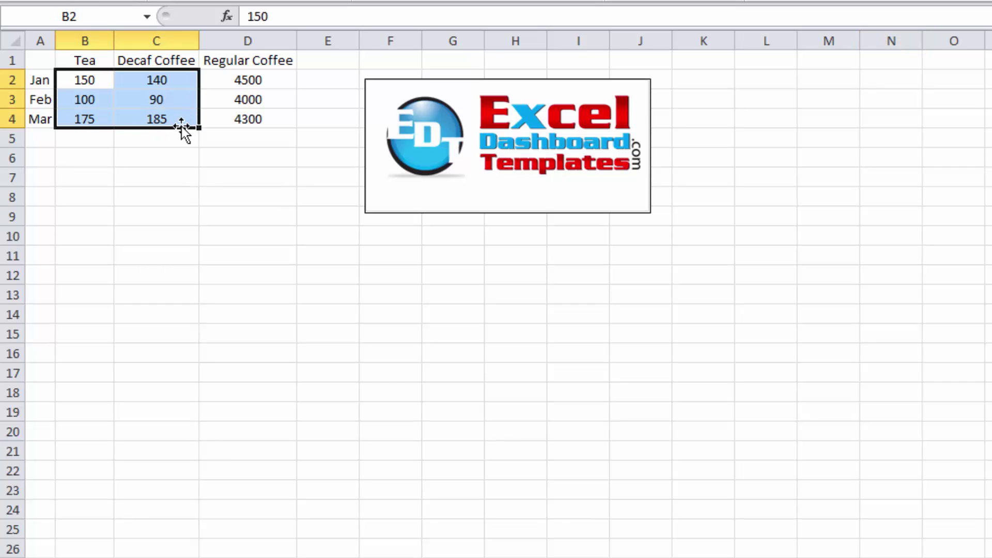
{"action": "left_click_drag", "start_coordinate": [235, 80], "coordinate": [213, 122]}
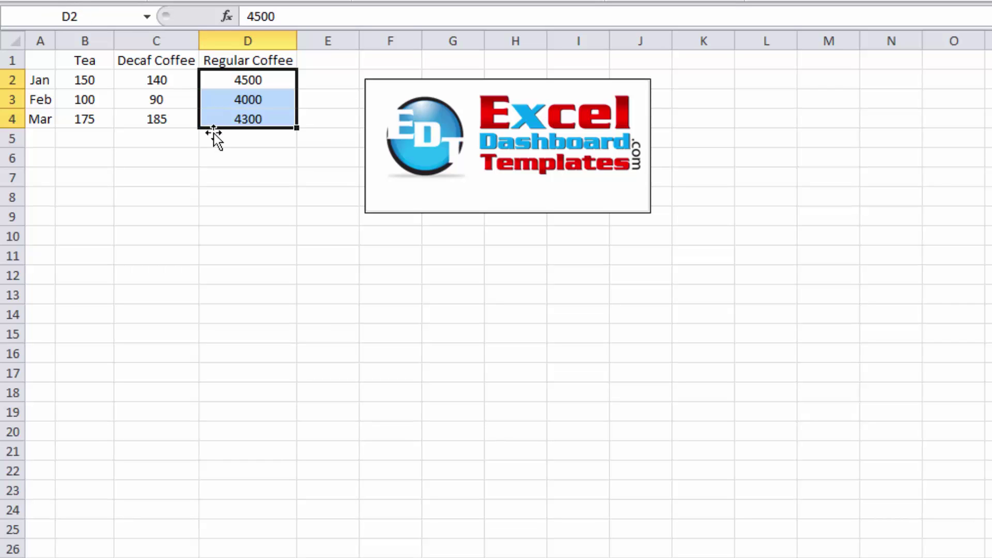
{"action": "left_click", "coordinate": [211, 140]}
{"action": "left_click", "coordinate": [144, 138]}
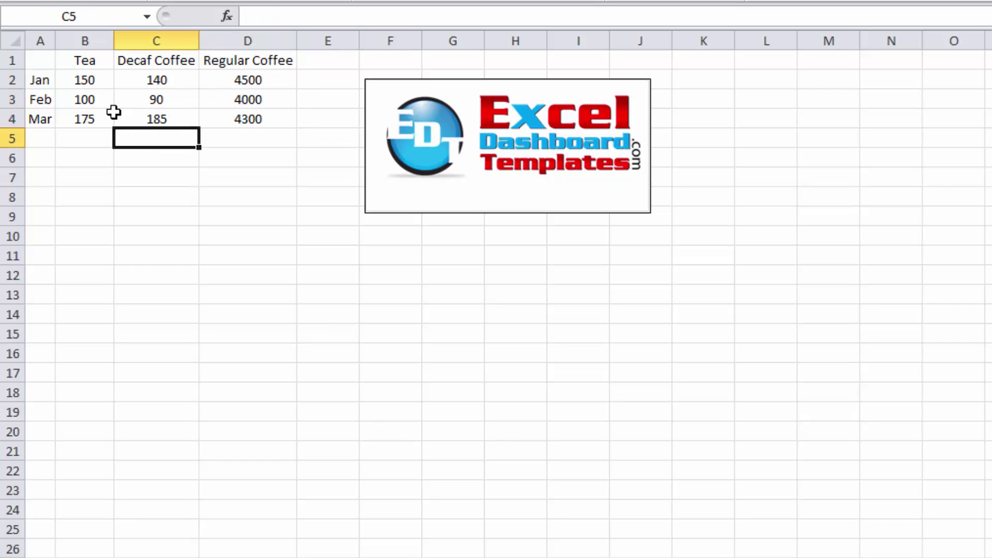
{"action": "left_click", "coordinate": [84, 60]}
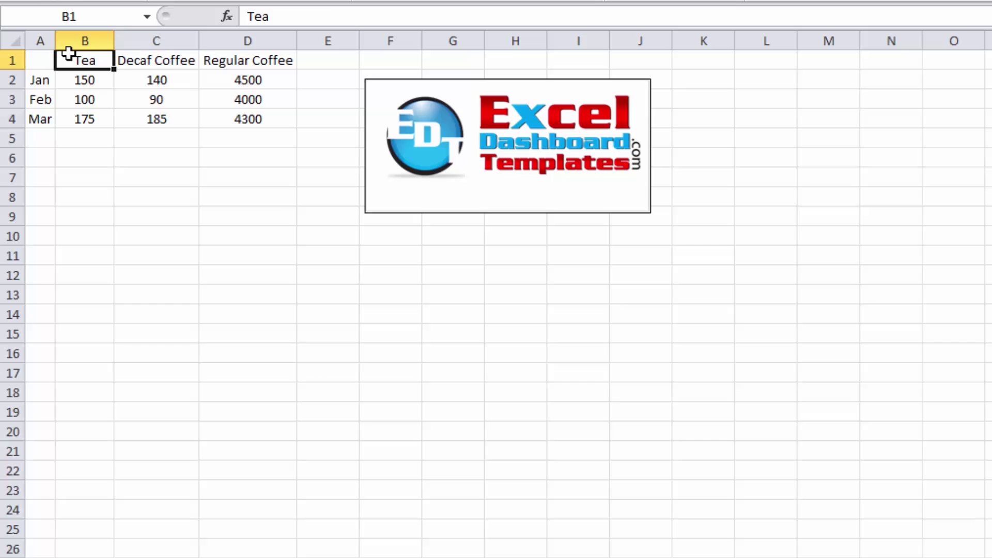
Highlight the series columns with their headers, then the whole B1:D4 data block.
{"action": "left_click_drag", "start_coordinate": [71, 58], "coordinate": [161, 119]}
{"action": "left_click_drag", "start_coordinate": [243, 60], "coordinate": [268, 116]}
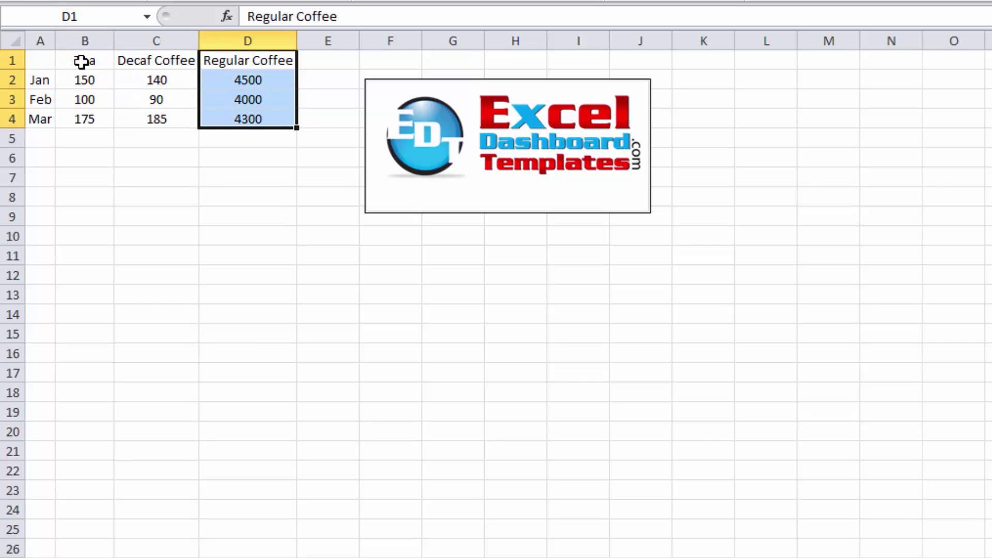
{"action": "left_click_drag", "start_coordinate": [81, 62], "coordinate": [229, 110]}
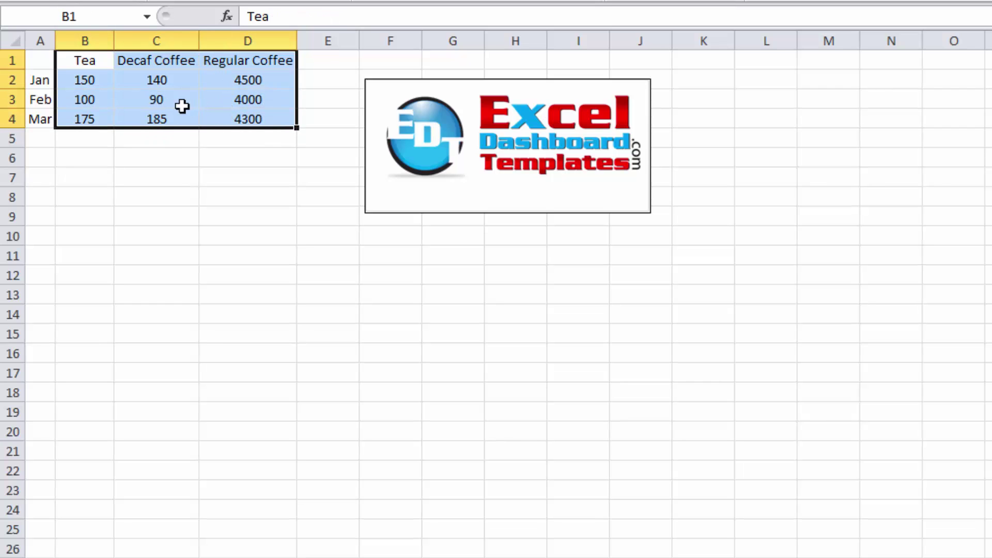
{"action": "left_click", "coordinate": [124, 73]}
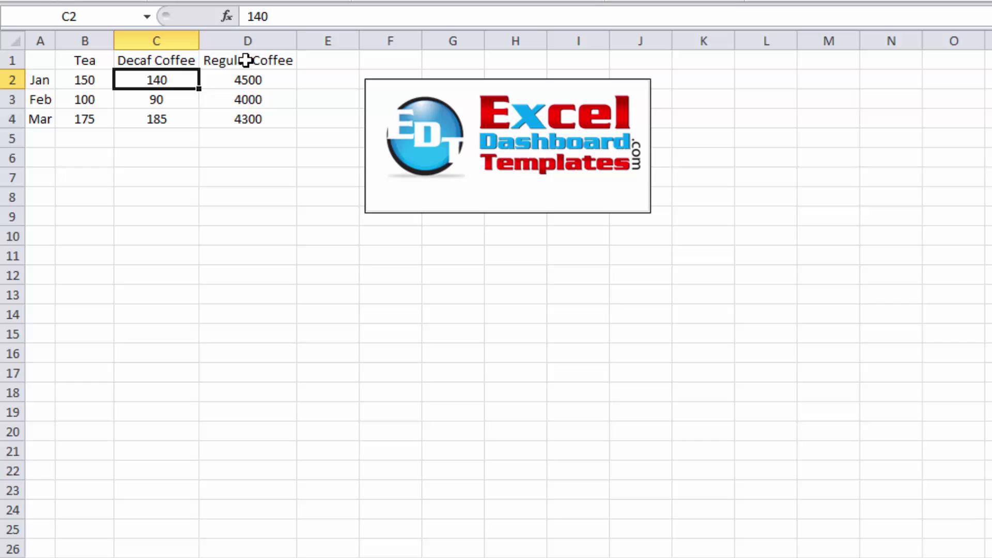
{"action": "left_click_drag", "start_coordinate": [245, 61], "coordinate": [100, 118]}
{"action": "left_click", "coordinate": [171, 99]}
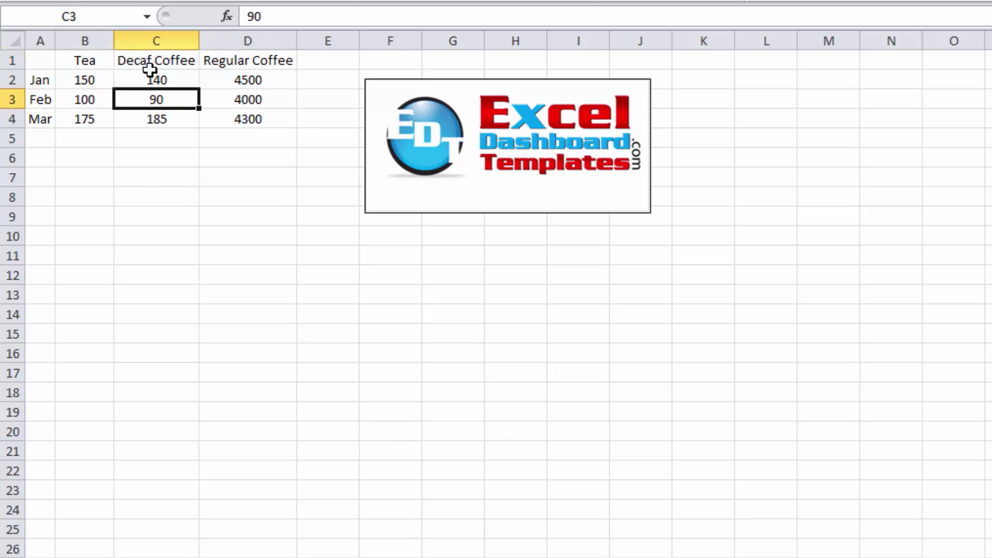
Highlight the Decaf Coffee C1:C4, Tea B1:B4 and Regular Coffee D1:D4 columns individually.
{"action": "left_click", "coordinate": [147, 61]}
{"action": "left_click_drag", "start_coordinate": [147, 61], "coordinate": [151, 120]}
{"action": "left_click_drag", "start_coordinate": [84, 56], "coordinate": [84, 119]}
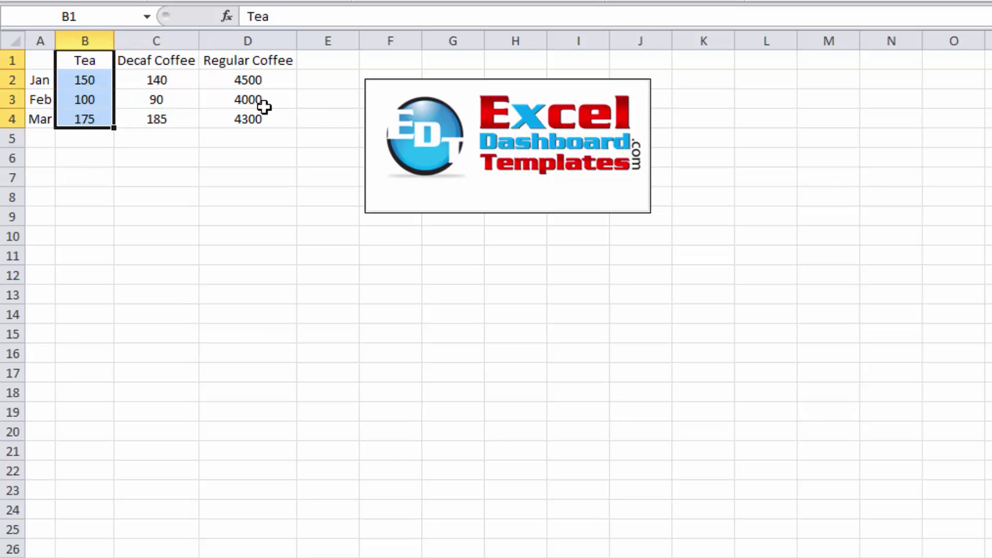
{"action": "left_click", "coordinate": [252, 88]}
{"action": "left_click_drag", "start_coordinate": [254, 62], "coordinate": [250, 111]}
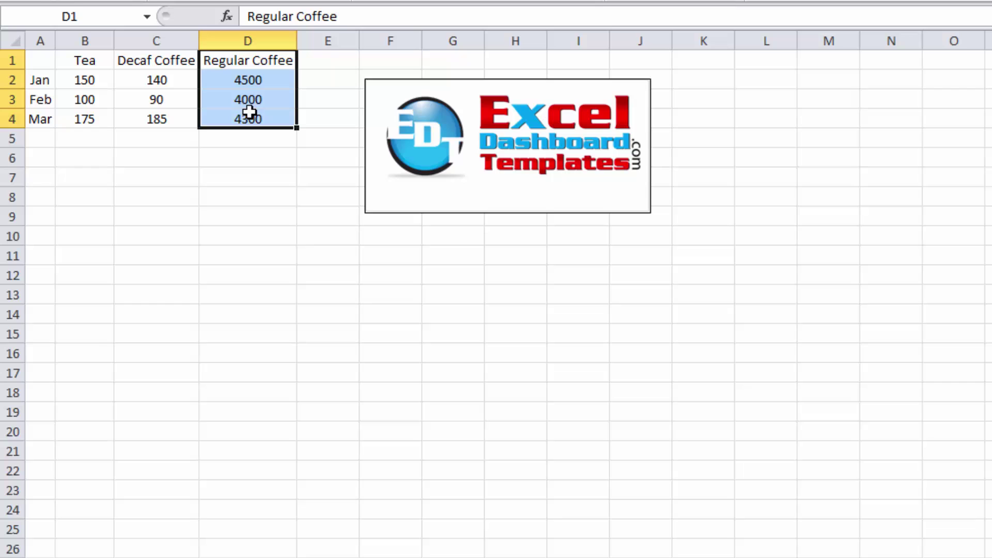
{"action": "left_click", "coordinate": [252, 86]}
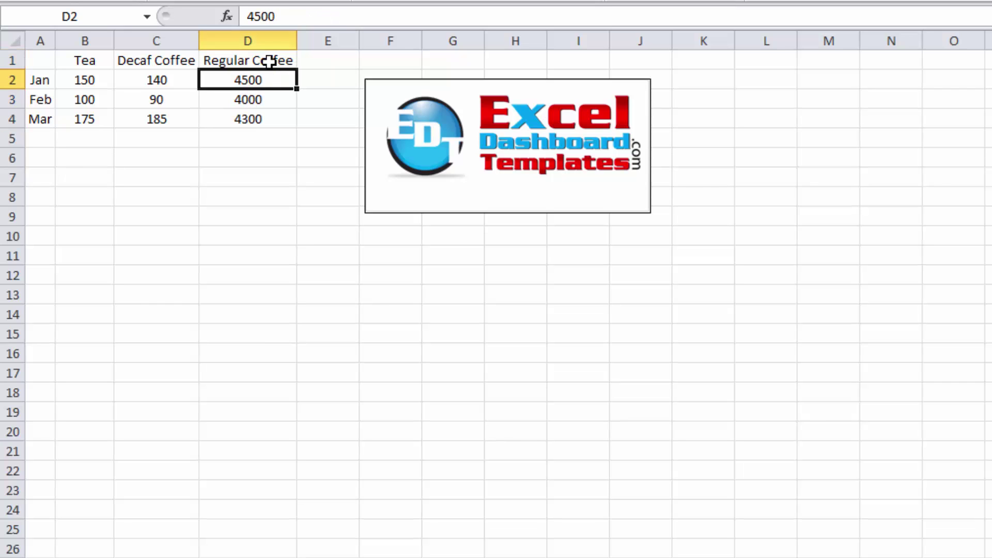
Insert a new empty column B before the Tea data and widen it.
{"action": "right_click", "coordinate": [265, 41]}
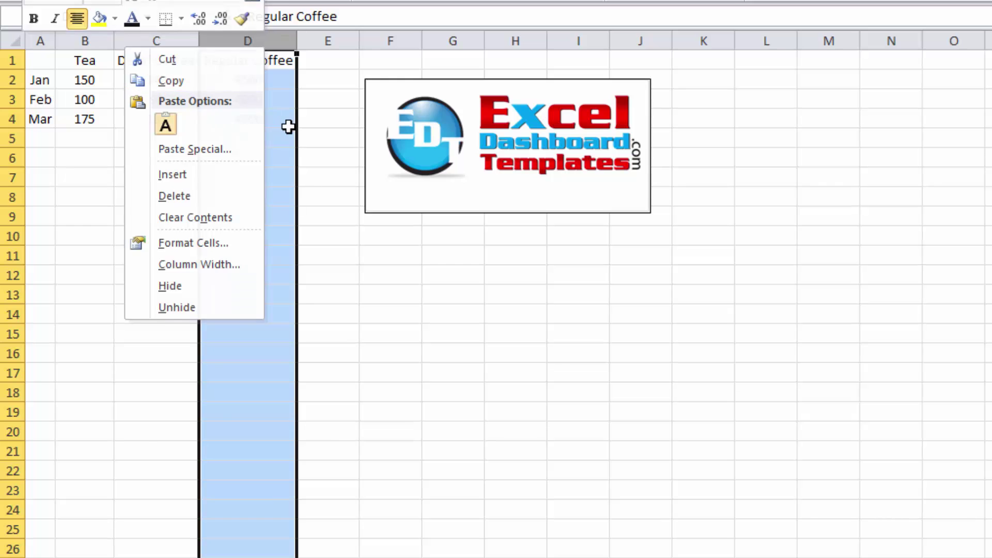
{"action": "key", "text": "Escape"}
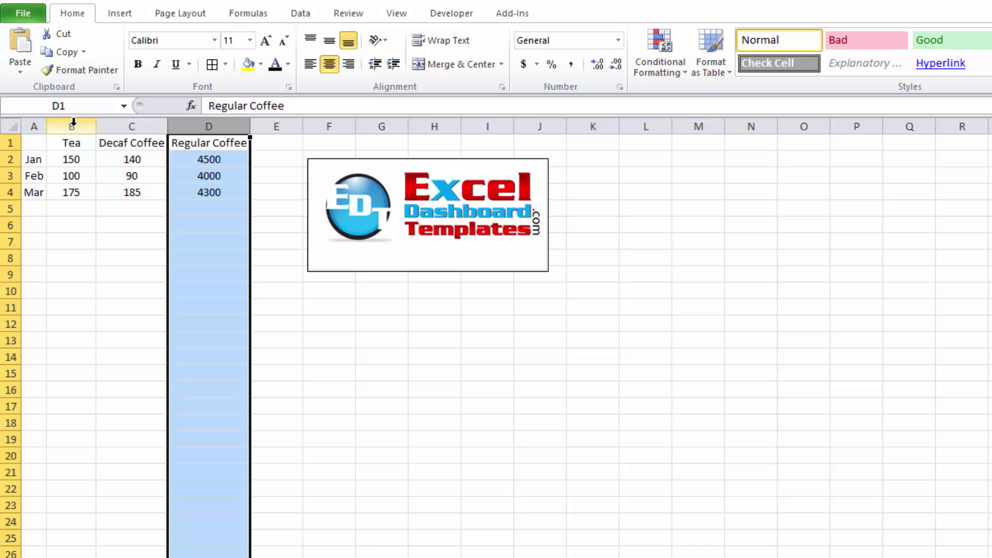
{"action": "left_click", "coordinate": [73, 124]}
{"action": "right_click", "coordinate": [73, 125]}
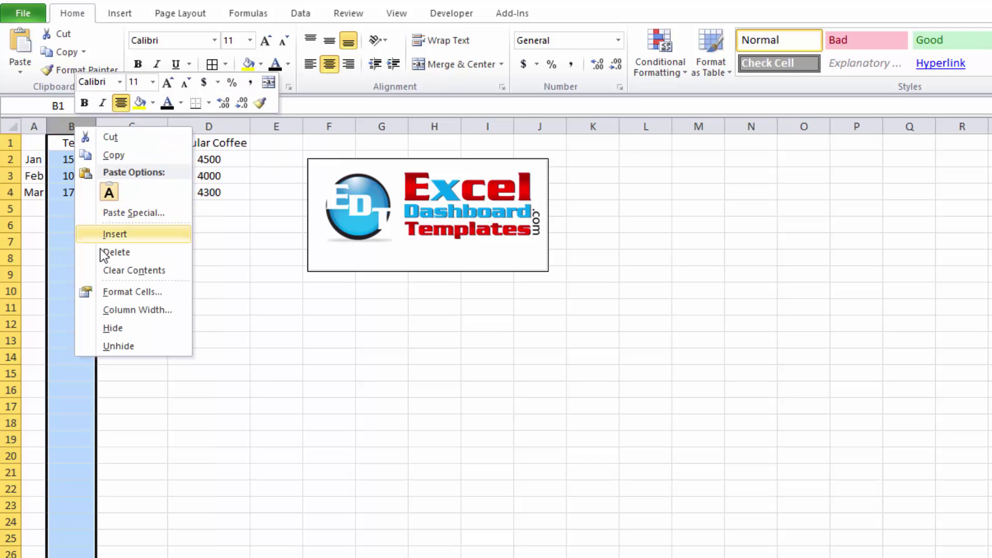
{"action": "left_click", "coordinate": [111, 235]}
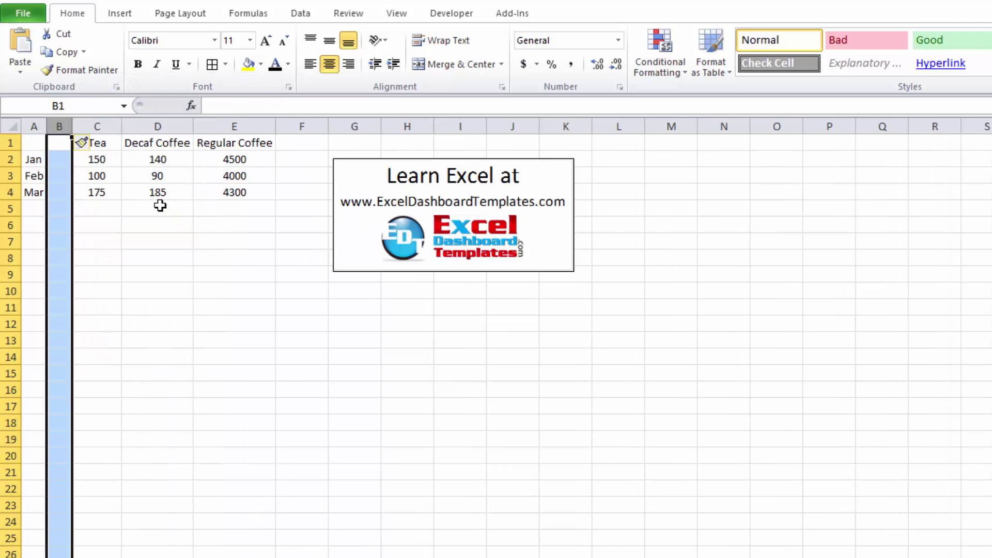
{"action": "left_click", "coordinate": [58, 147]}
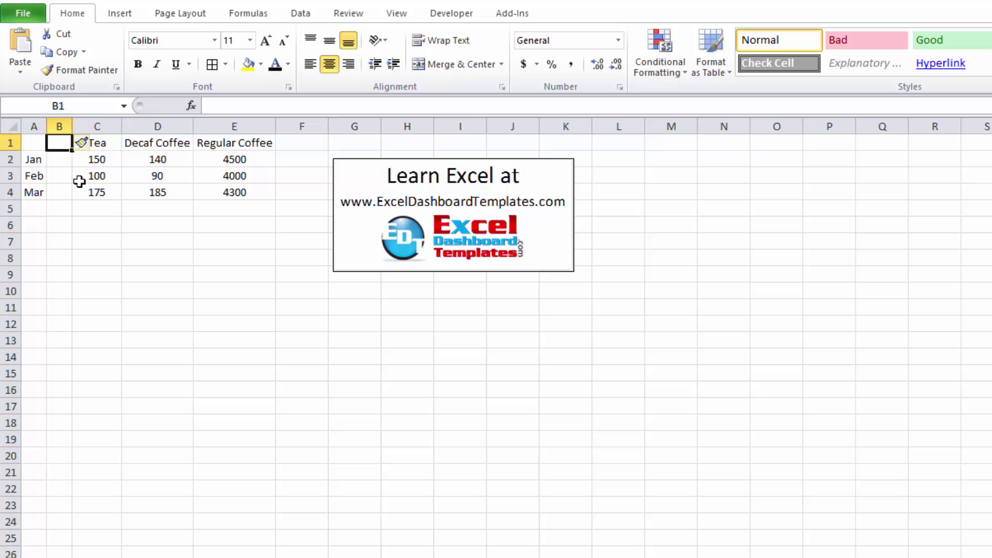
{"action": "left_click_drag", "start_coordinate": [72, 126], "coordinate": [112, 124]}
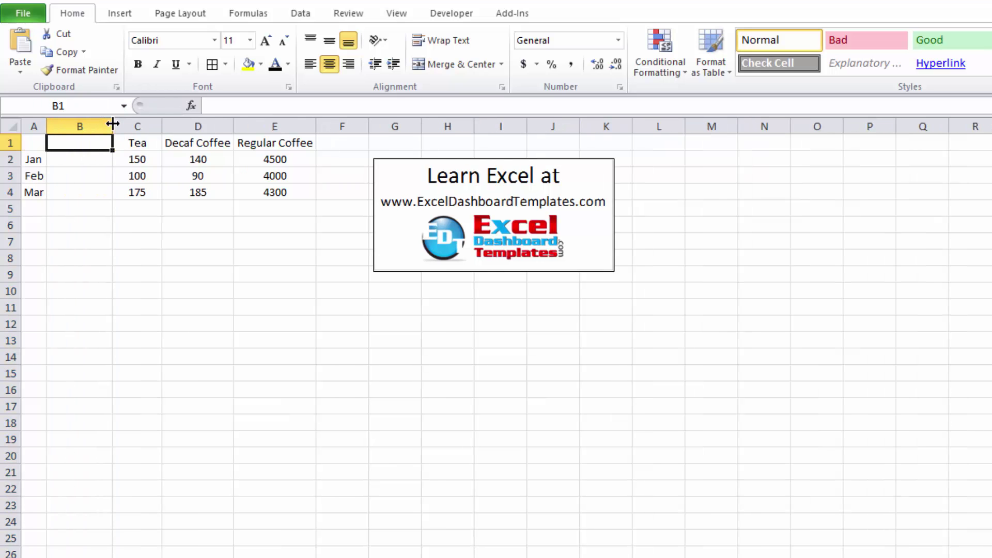
Enter the header 'Left Axis' in cell B1.
{"action": "type", "text": "Lest"}
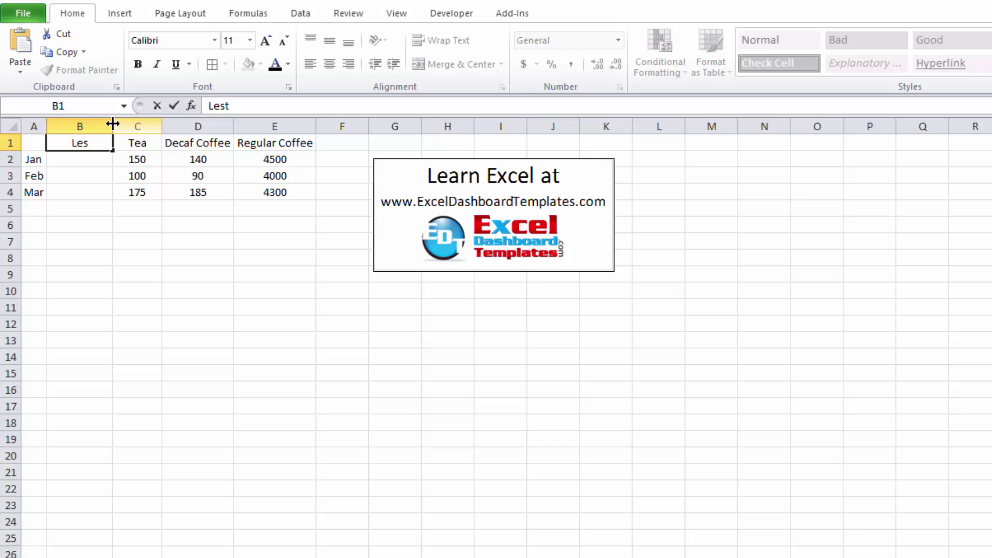
{"action": "key", "text": "BackSpace"}
{"action": "key", "text": "BackSpace"}
{"action": "type", "text": "ft Axis"}
{"action": "key", "text": "Return"}
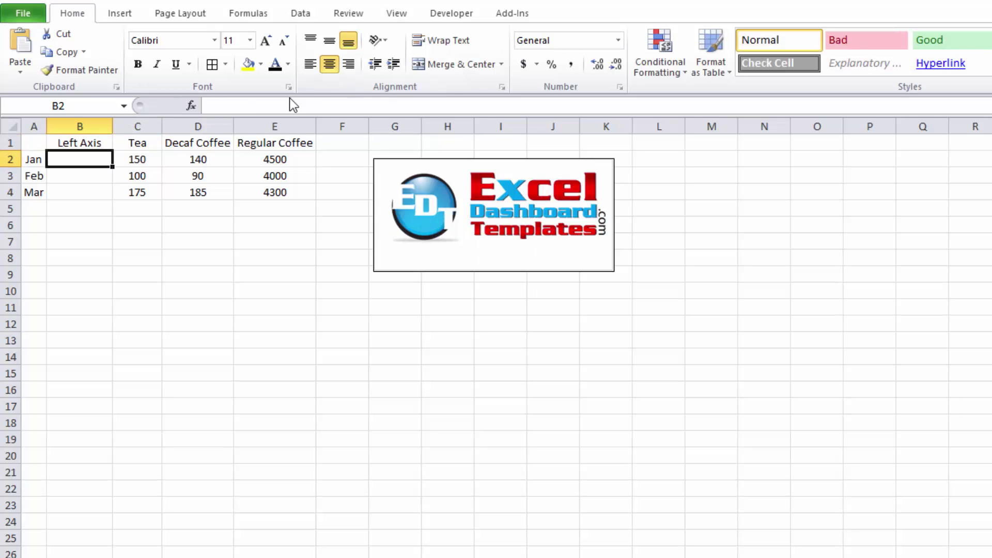
Insert four blank columns E:H before Regular Coffee, moving it to column I.
{"action": "left_click", "coordinate": [282, 127]}
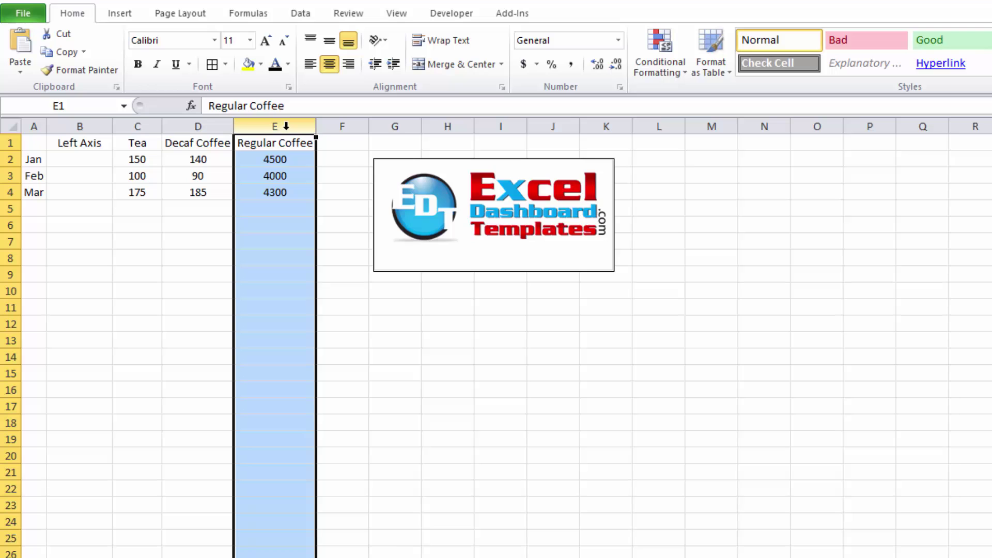
{"action": "left_click_drag", "start_coordinate": [286, 127], "coordinate": [432, 125]}
{"action": "right_click", "coordinate": [430, 129]}
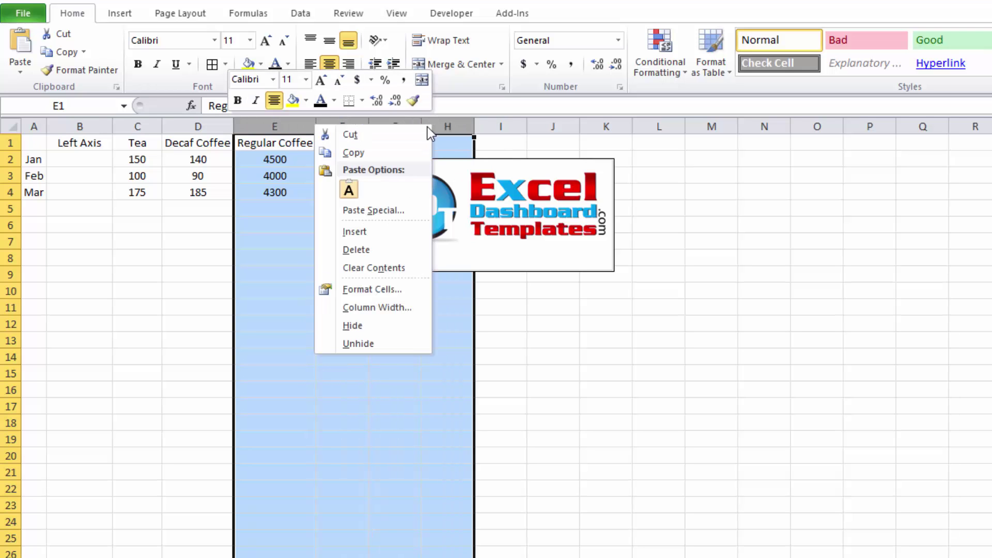
{"action": "left_click", "coordinate": [357, 232]}
{"action": "left_click", "coordinate": [337, 177]}
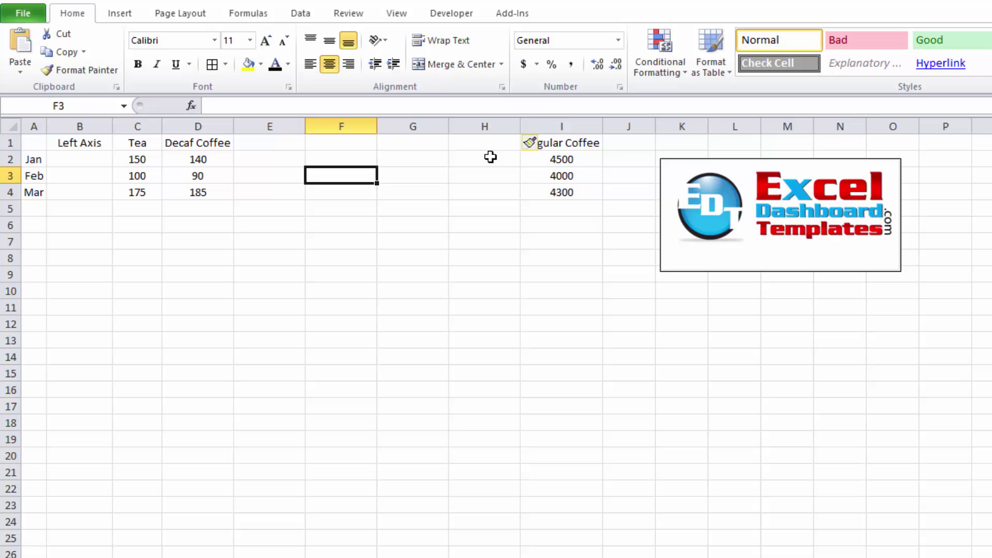
{"action": "left_click", "coordinate": [514, 208]}
{"action": "double_click", "coordinate": [540, 230]}
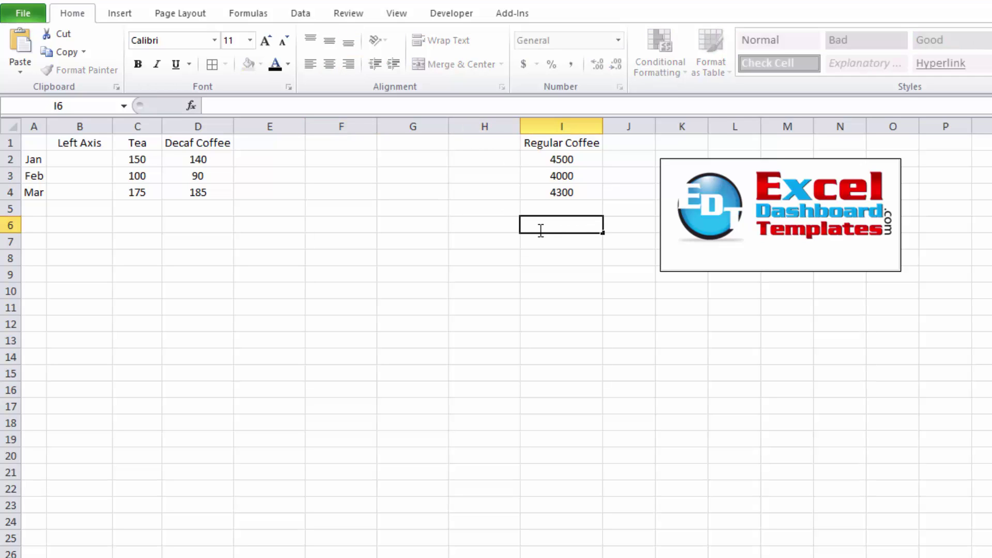
{"action": "key", "text": "Return"}
Enter the headers Left Pad, Right Pad 1, Right Pad 2 and Right Axis in E1:H1.
{"action": "left_click", "coordinate": [279, 156]}
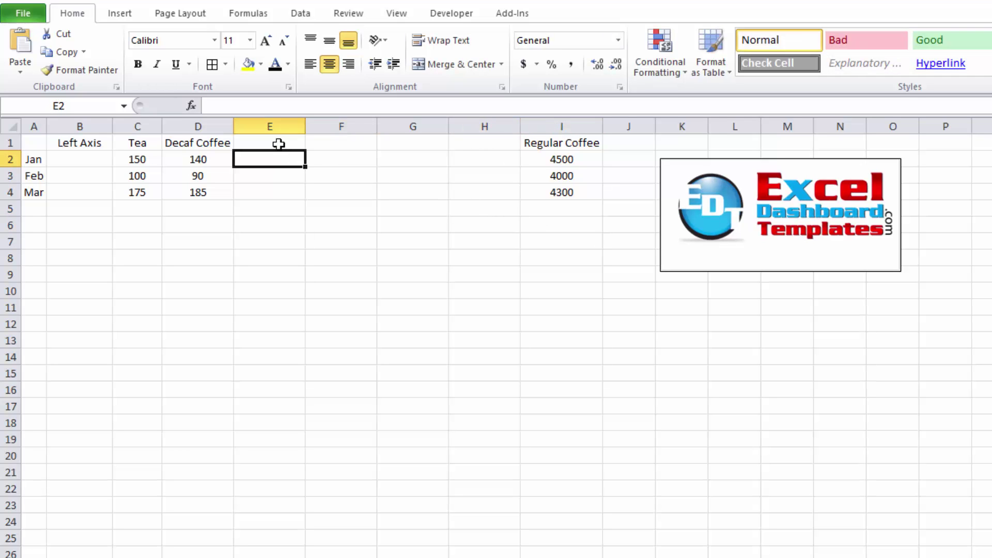
{"action": "left_click", "coordinate": [279, 144]}
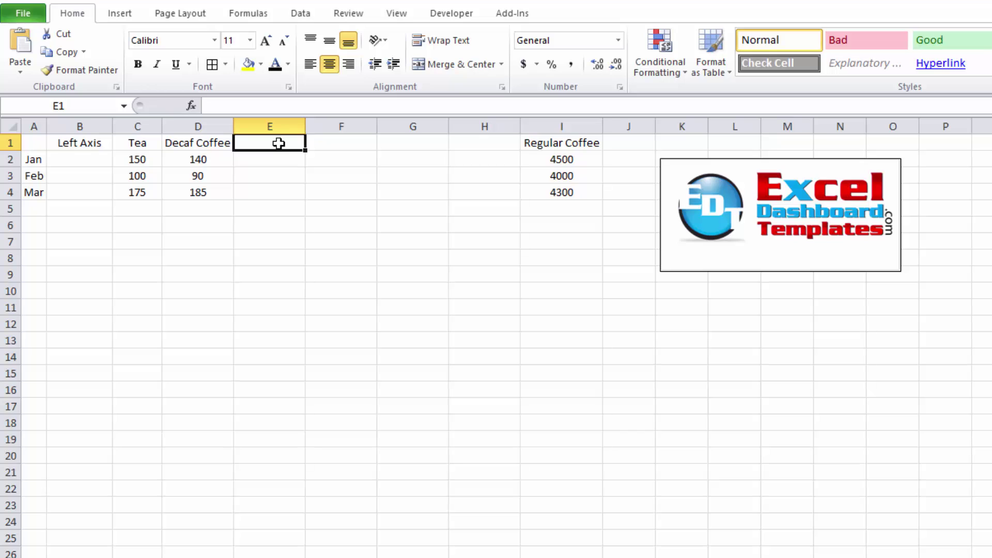
{"action": "type", "text": "Le"}
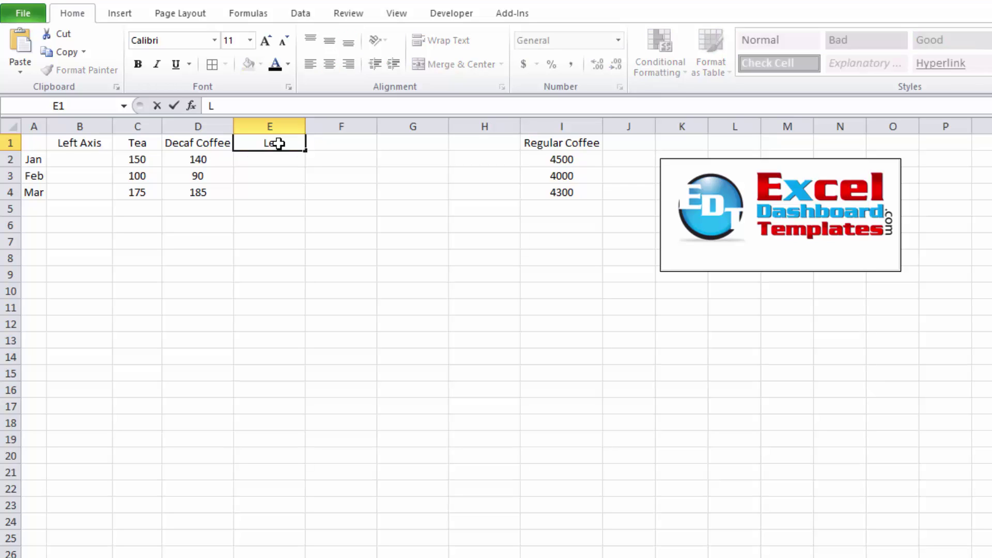
{"action": "type", "text": "ft Pad"}
{"action": "key", "text": "Tab"}
{"action": "type", "text": "R"}
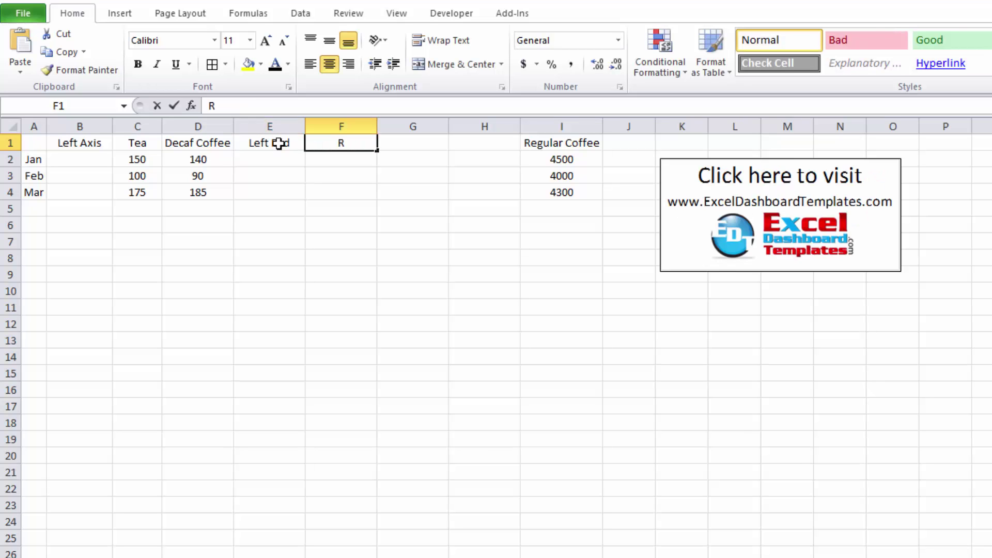
{"action": "type", "text": "ight Pad 1"}
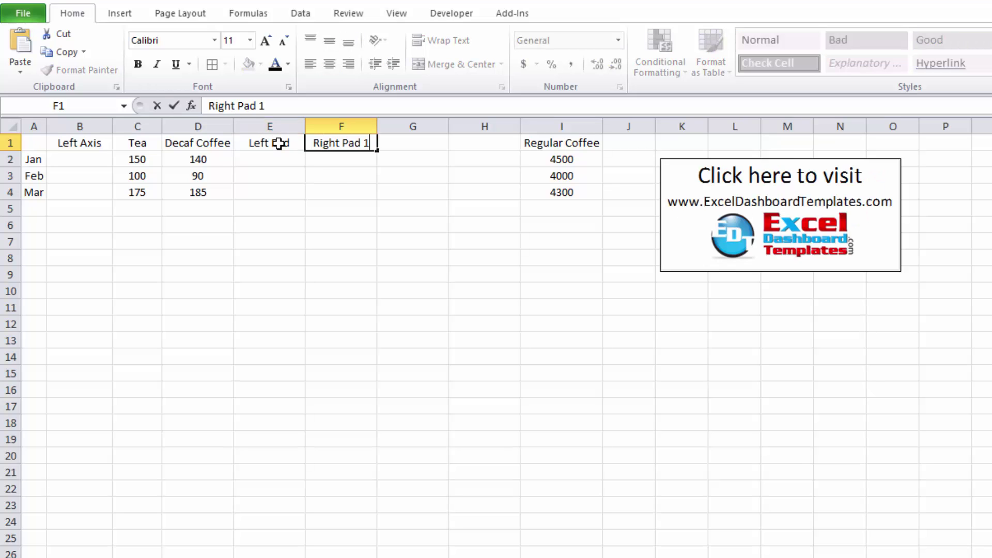
{"action": "key", "text": "Tab"}
{"action": "type", "text": "P"}
{"action": "key", "text": "BackSpace"}
{"action": "type", "text": "R"}
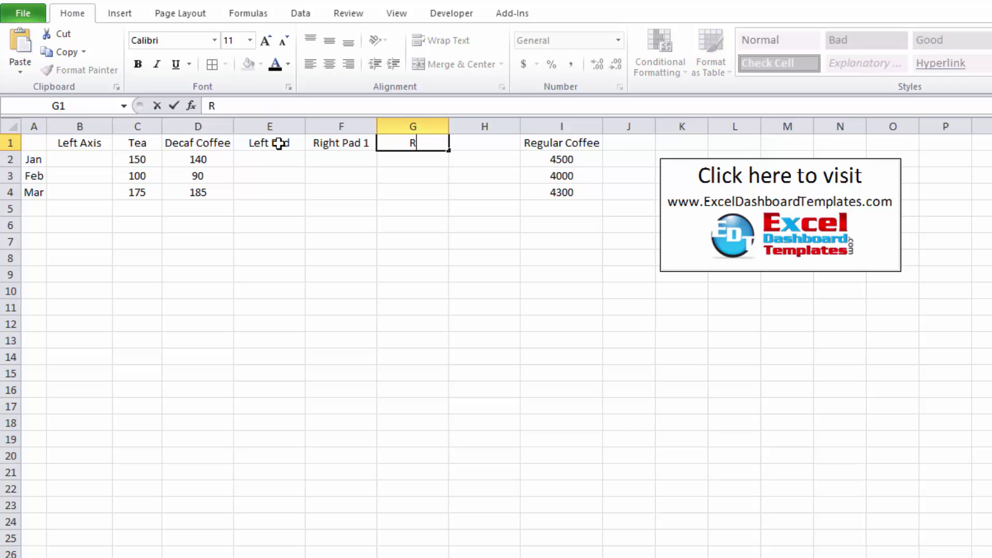
{"action": "type", "text": "ight Pad 2"}
{"action": "key", "text": "Tab"}
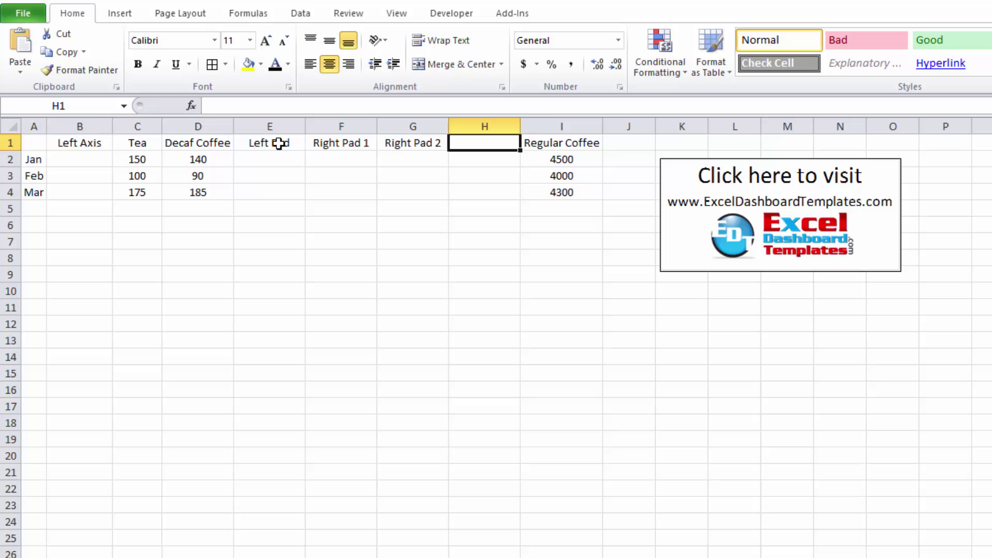
{"action": "type", "text": "Ri"}
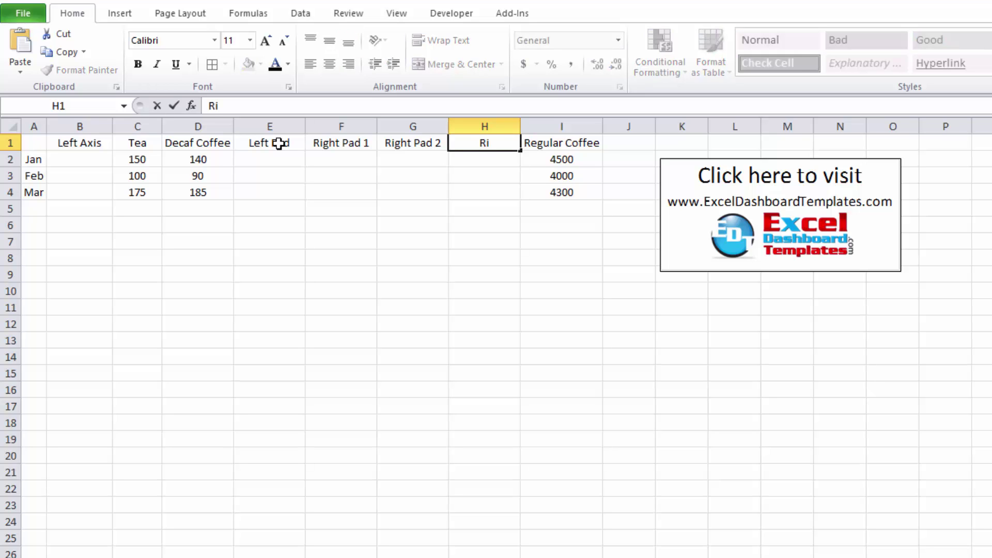
{"action": "type", "text": "ght Axis"}
{"action": "key", "text": "Return"}
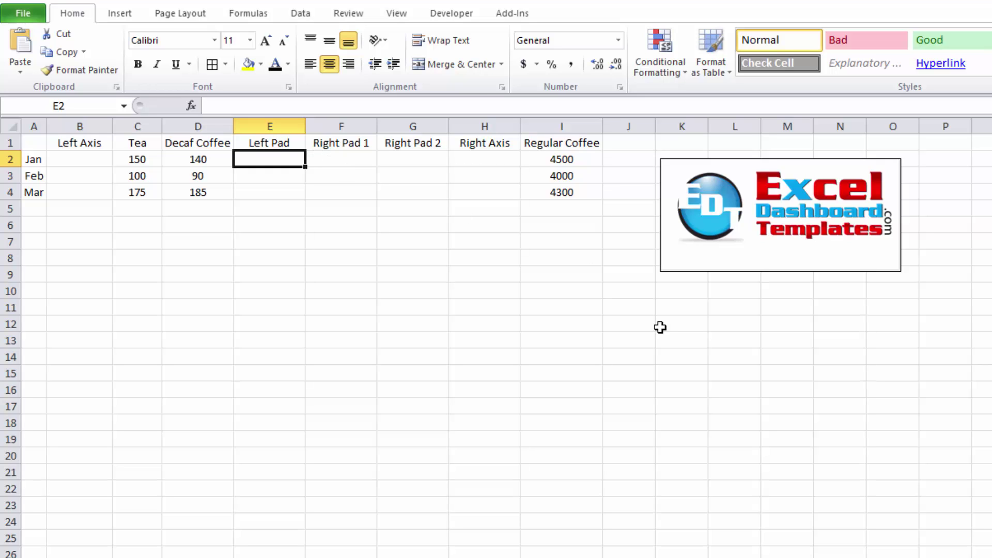
Select and deselect the data table, then bring up the Right Axis column H context menu.
{"action": "left_click_drag", "start_coordinate": [40, 141], "coordinate": [543, 186]}
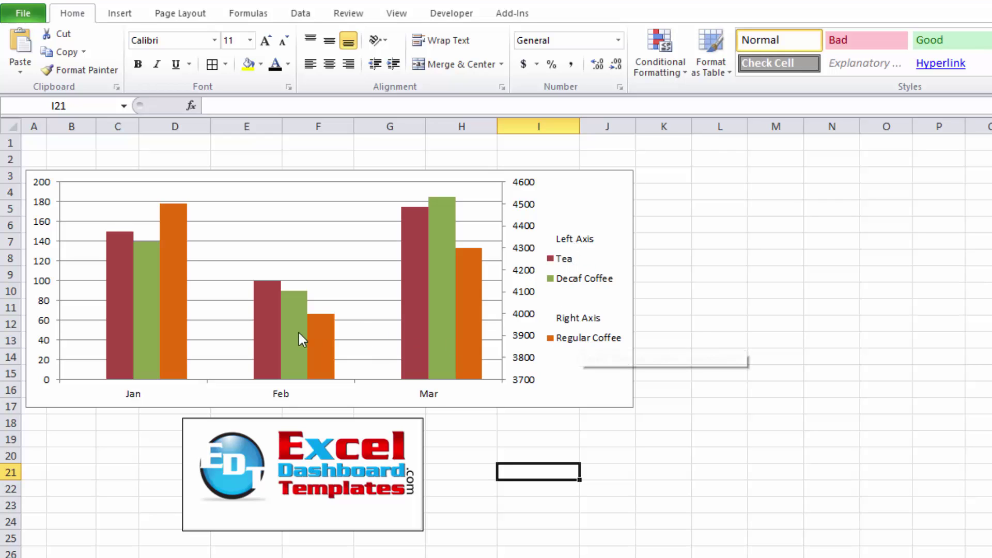
{"action": "mouse_move", "coordinate": [317, 336]}
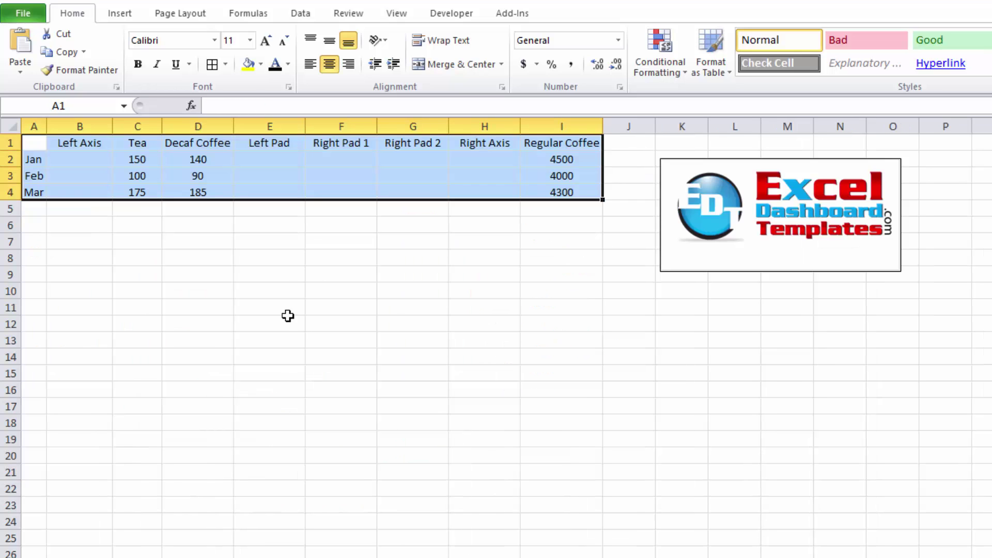
{"action": "left_click", "coordinate": [406, 226]}
{"action": "left_click", "coordinate": [433, 137]}
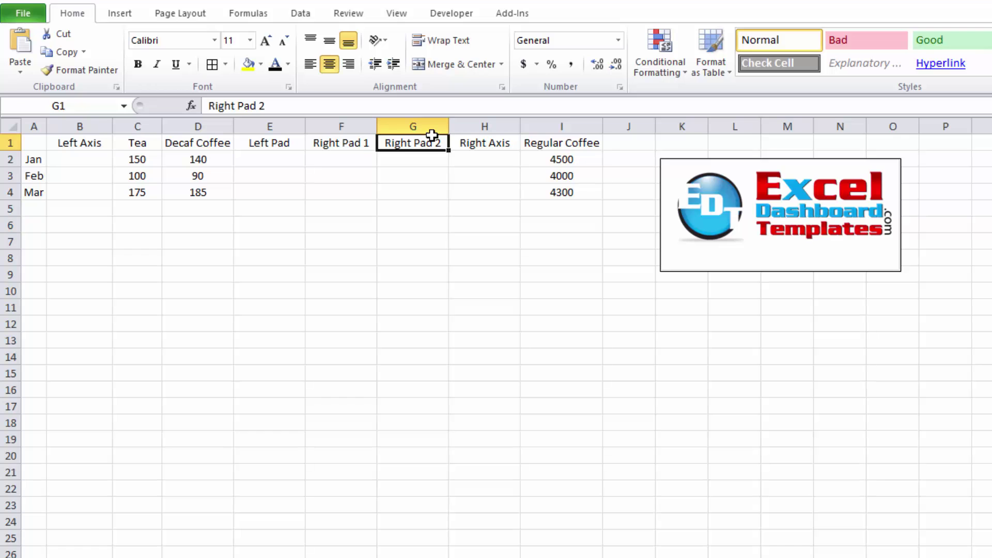
{"action": "right_click", "coordinate": [477, 121]}
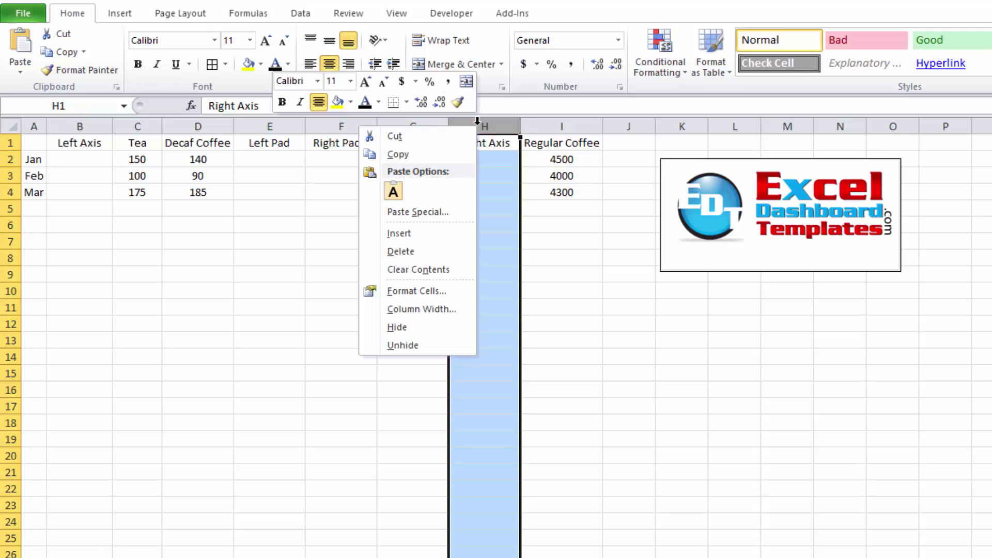
Insert a blank column before Right Axis and head it 'Right Pad 3'.
{"action": "left_click", "coordinate": [428, 234]}
{"action": "left_click", "coordinate": [464, 144]}
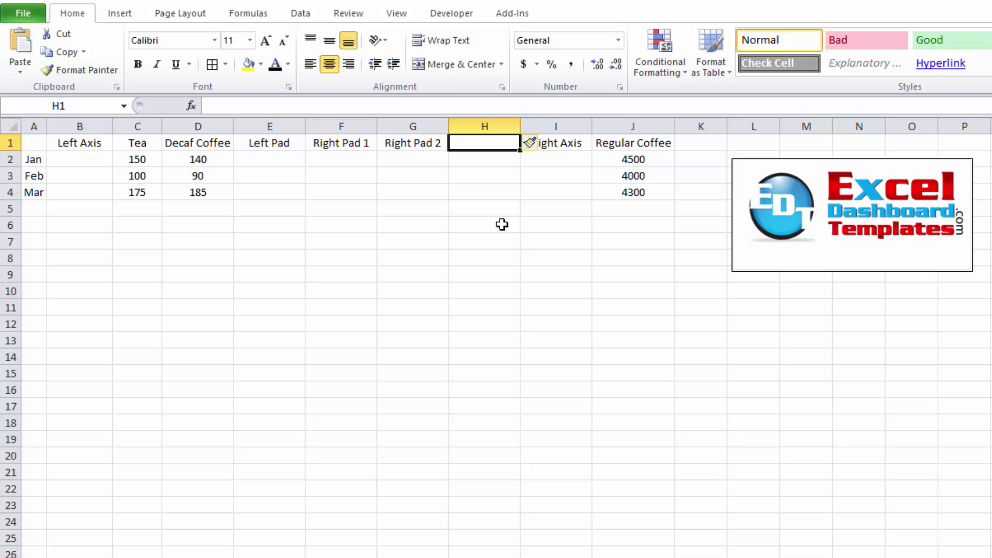
{"action": "type", "text": "Right Pa"}
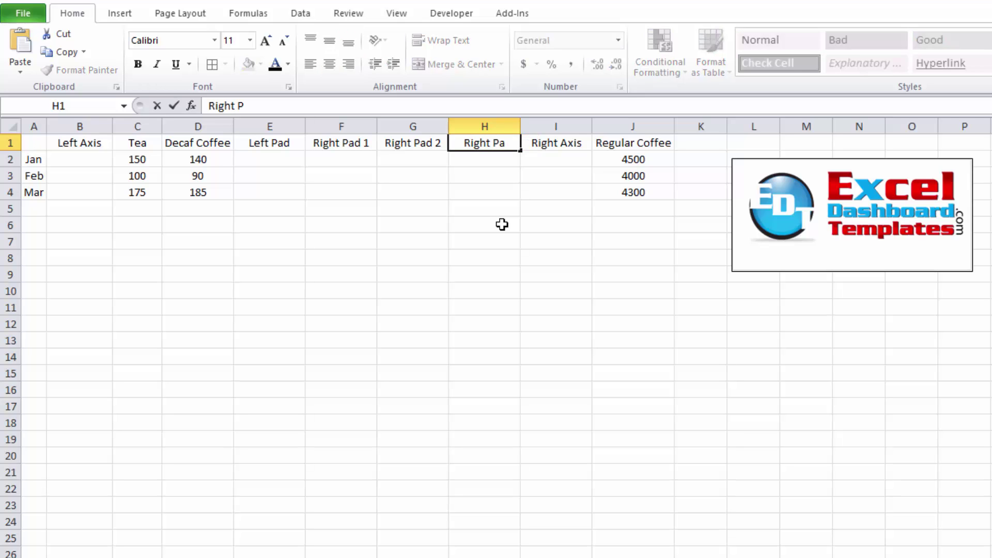
{"action": "type", "text": "d 2"}
{"action": "key", "text": "Return"}
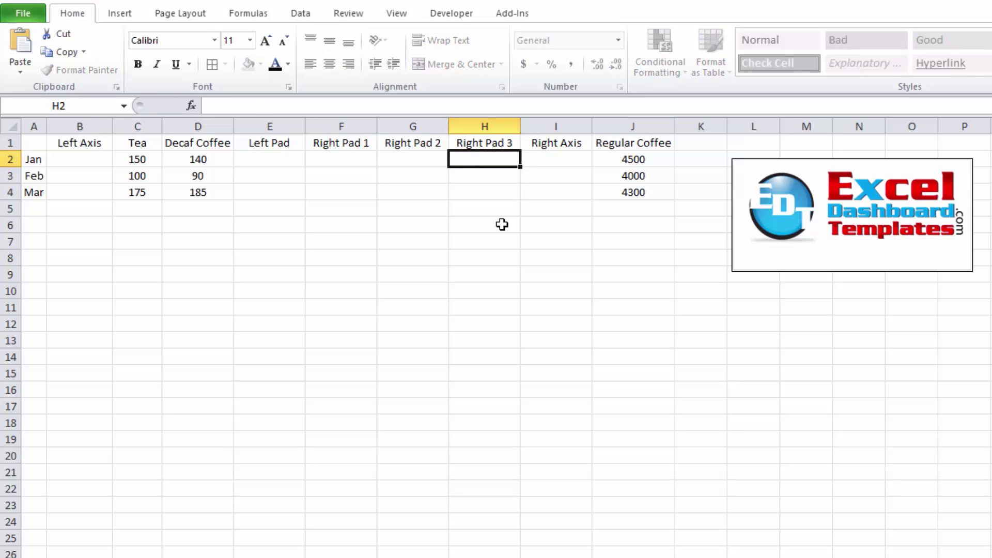
Check the empty cells under Right Pad 3, then select cell A1.
{"action": "left_click_drag", "start_coordinate": [503, 140], "coordinate": [493, 191]}
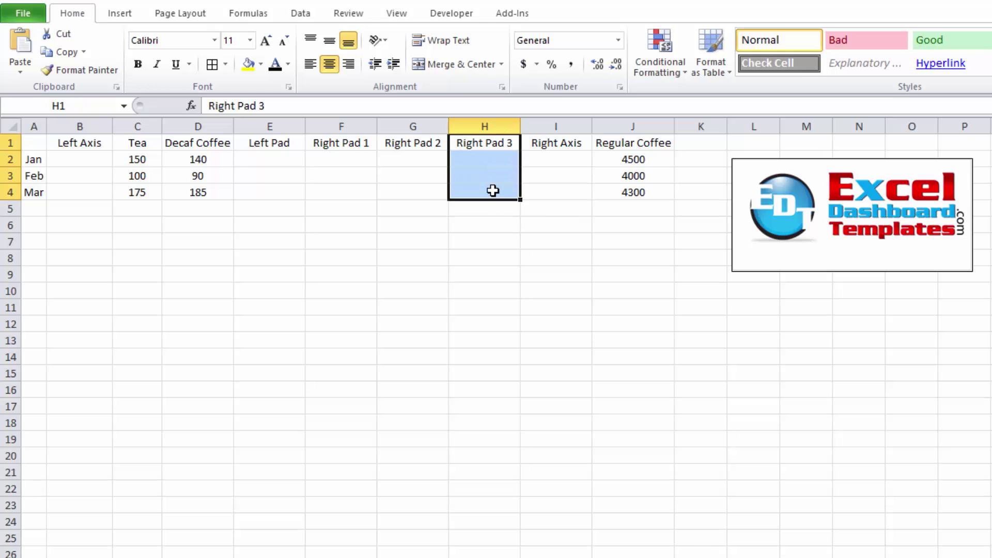
{"action": "left_click", "coordinate": [429, 206]}
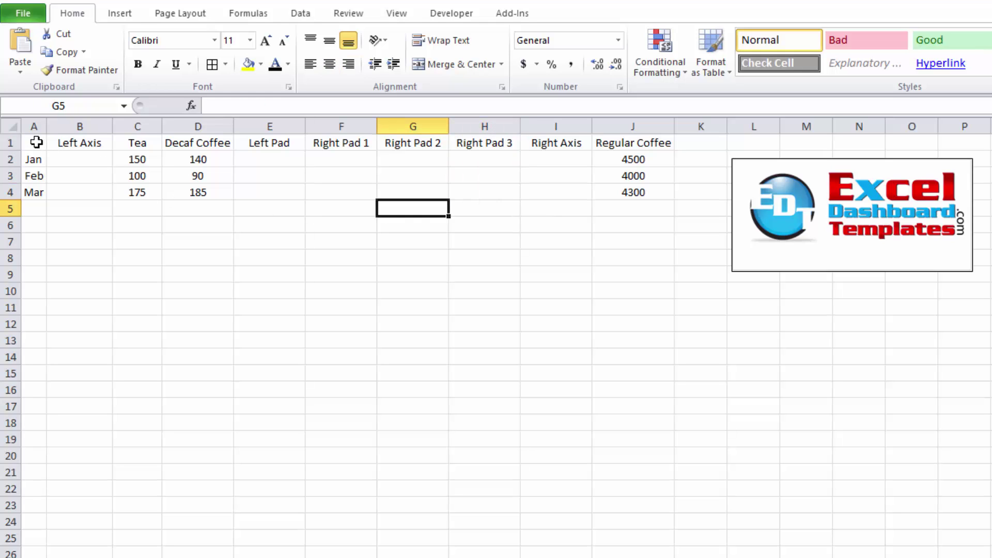
{"action": "left_click", "coordinate": [480, 149]}
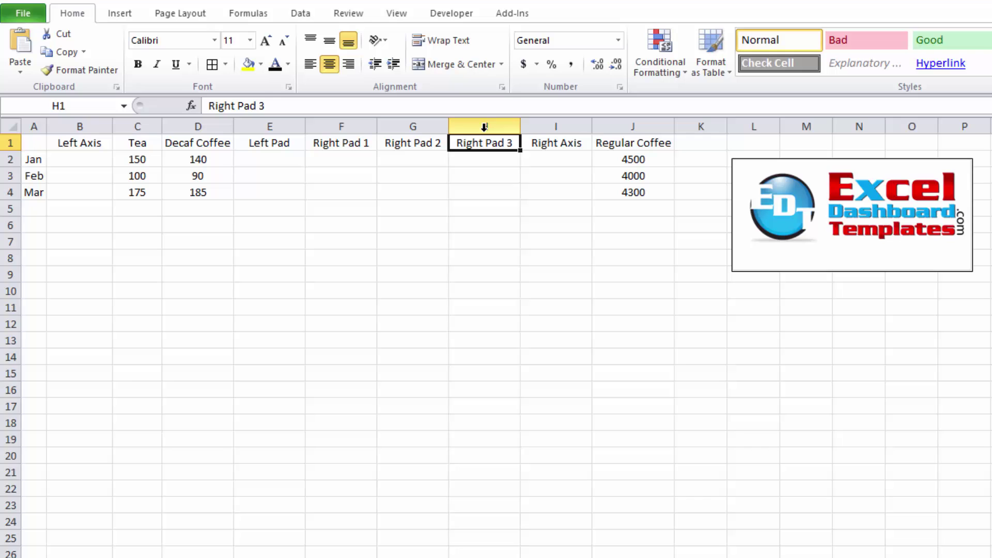
{"action": "key", "text": "ctrl+shift+Down"}
{"action": "left_click", "coordinate": [479, 172]}
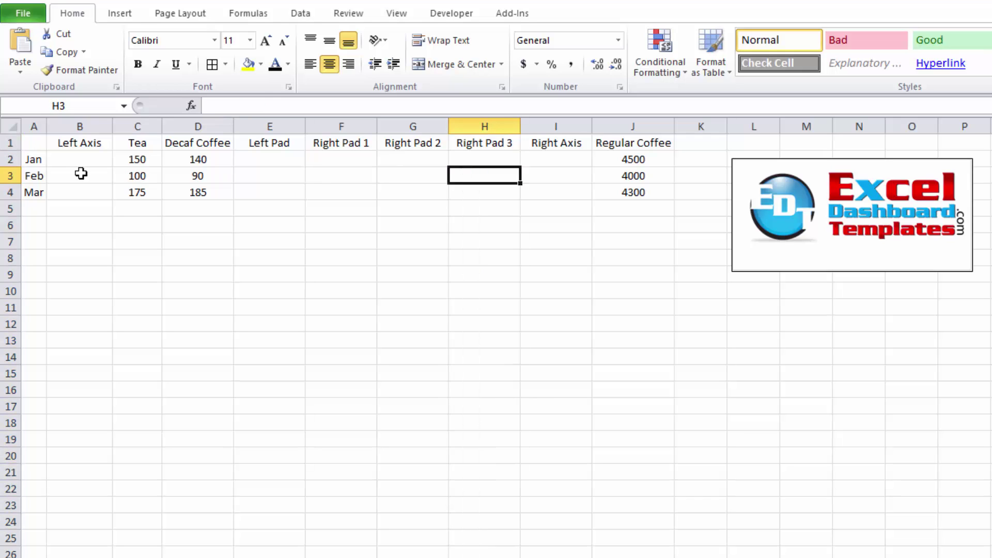
{"action": "left_click", "coordinate": [33, 144]}
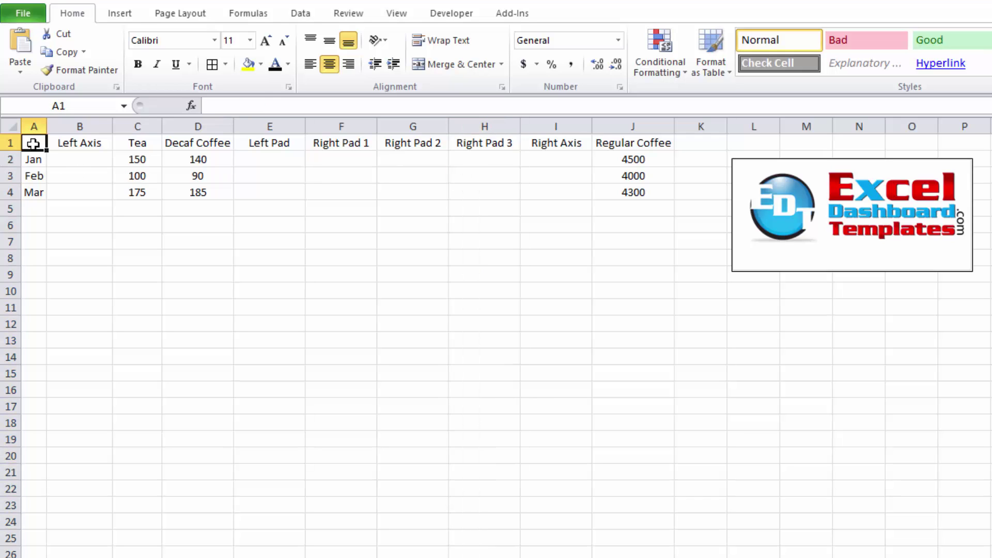
Insert a clustered column chart of the whole A1:J4 table.
{"action": "left_click_drag", "start_coordinate": [39, 144], "coordinate": [633, 189]}
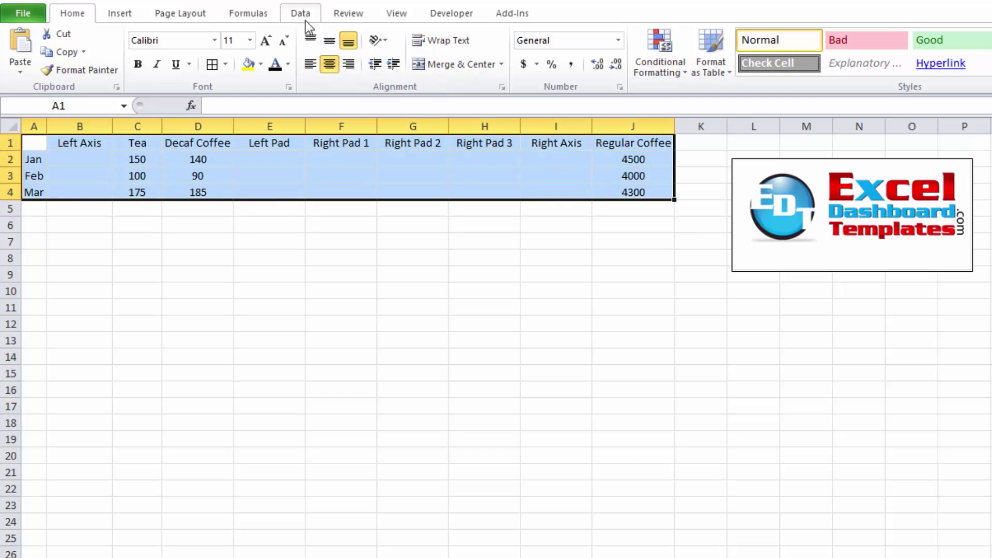
{"action": "left_click", "coordinate": [131, 18]}
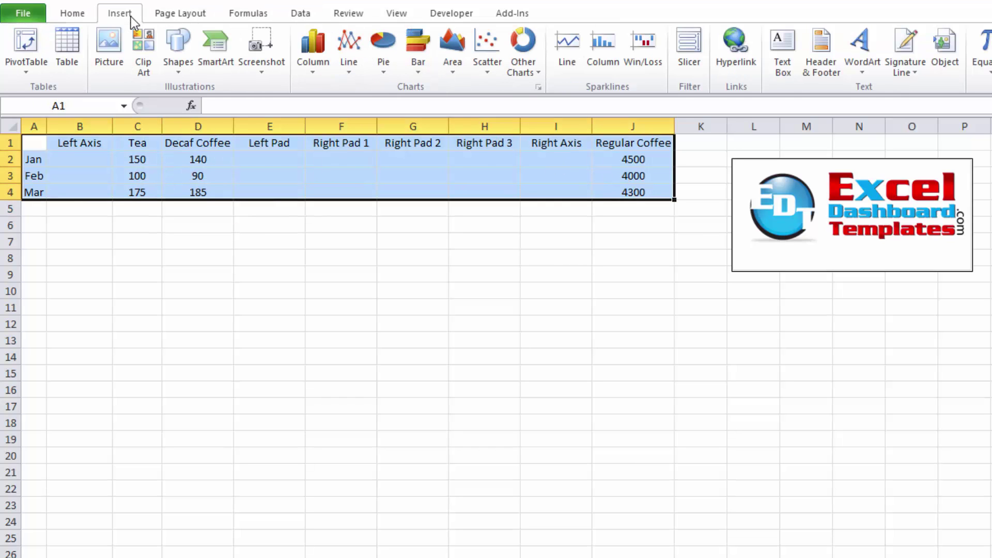
{"action": "left_click", "coordinate": [307, 54]}
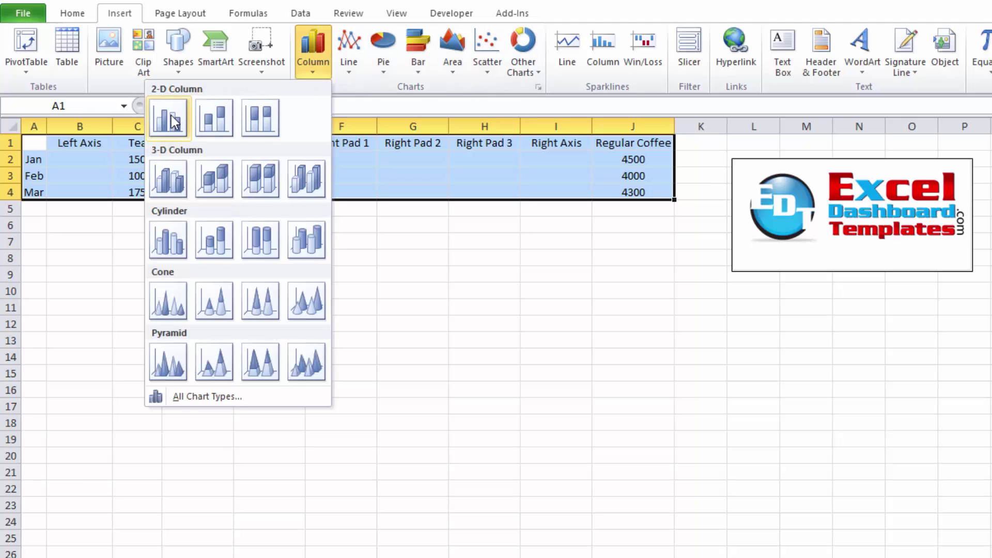
{"action": "left_click", "coordinate": [175, 123]}
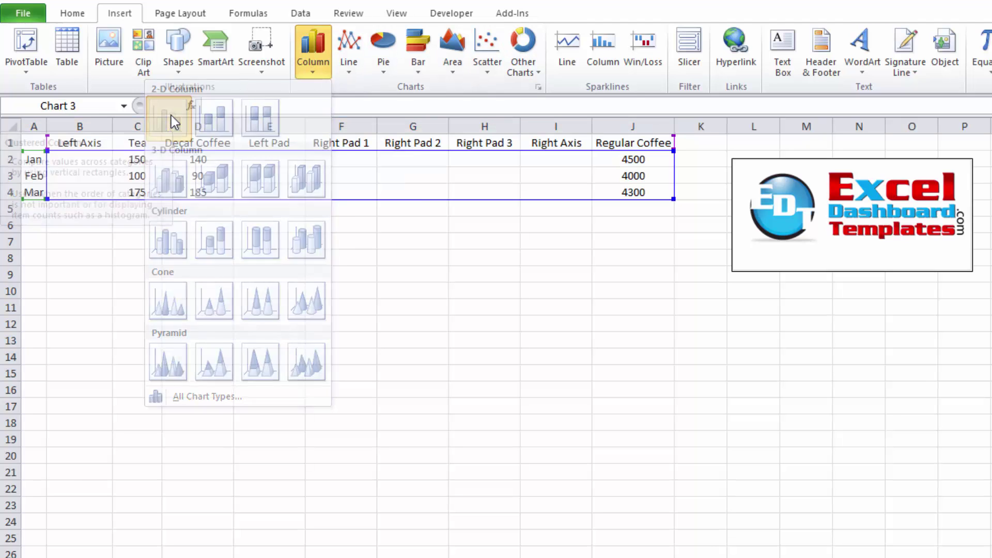
Move the chart below the data, widen it, and switch rows/columns so months are categories.
{"action": "left_click_drag", "start_coordinate": [651, 353], "coordinate": [75, 206]}
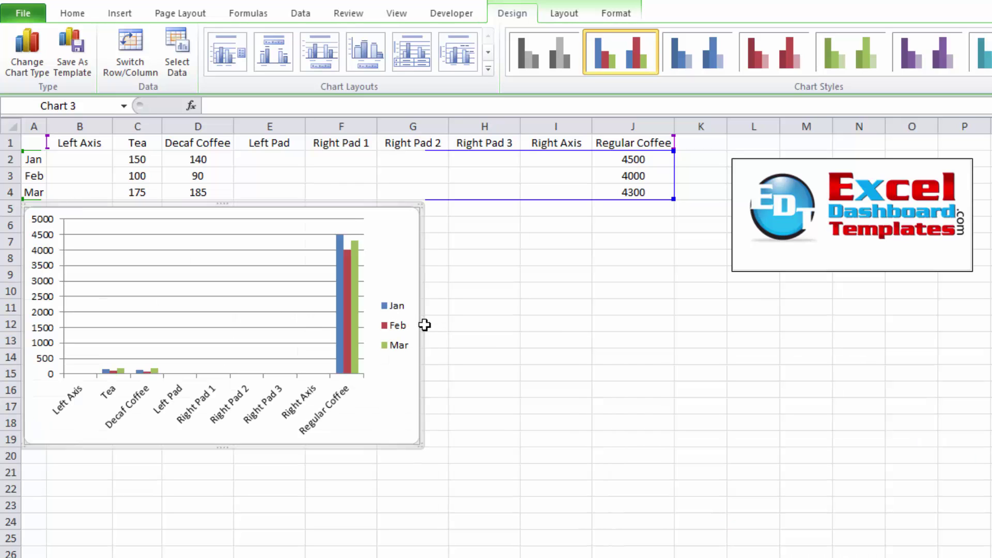
{"action": "left_click_drag", "start_coordinate": [421, 322], "coordinate": [675, 290]}
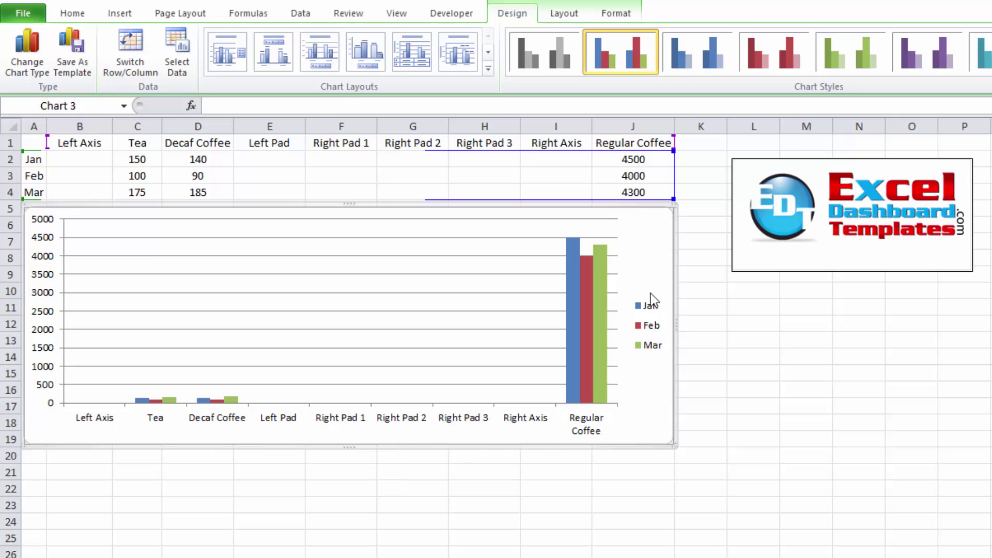
{"action": "left_click", "coordinate": [110, 67]}
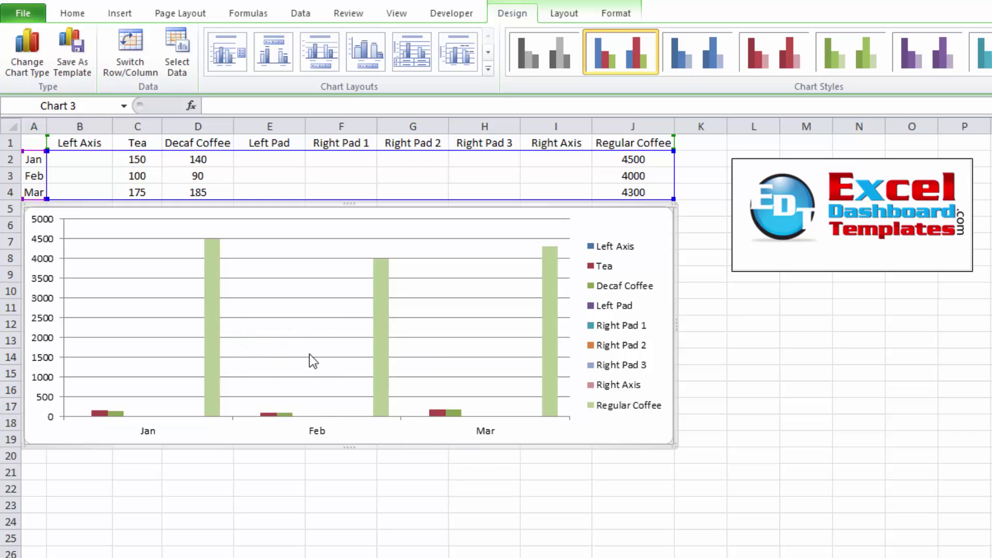
Format Regular Coffee to plot on the secondary axis with a solid fill.
{"action": "right_click", "coordinate": [211, 260]}
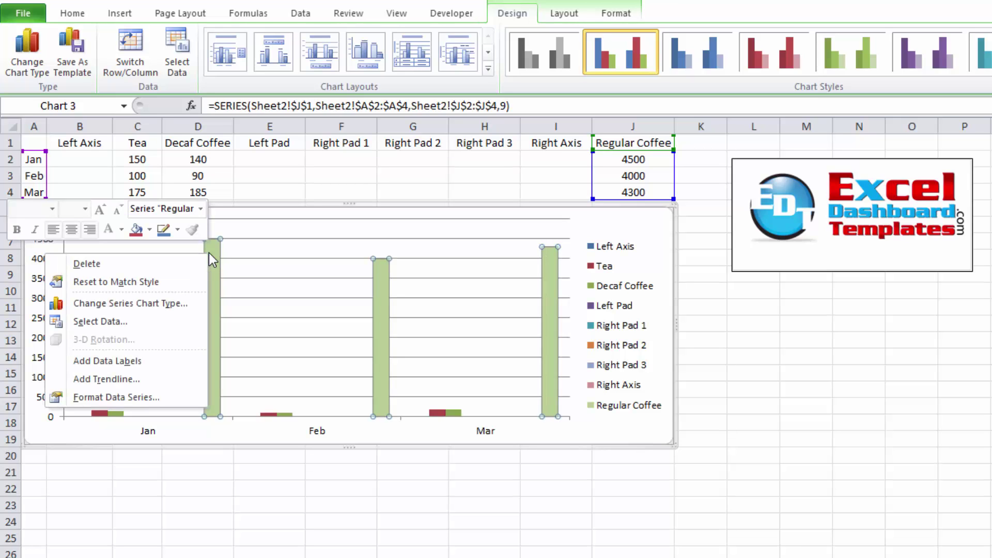
{"action": "left_click", "coordinate": [162, 395]}
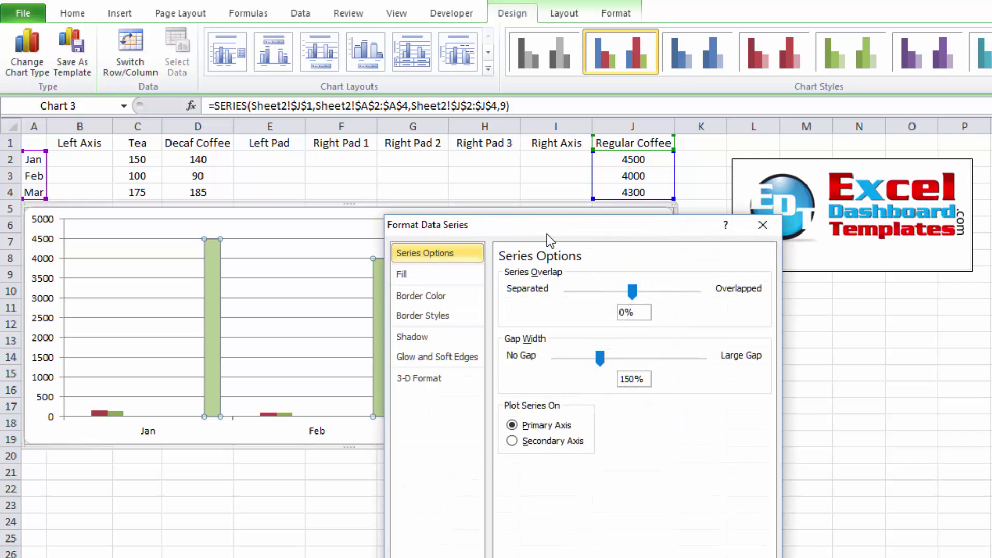
{"action": "left_click_drag", "start_coordinate": [547, 231], "coordinate": [544, 224]}
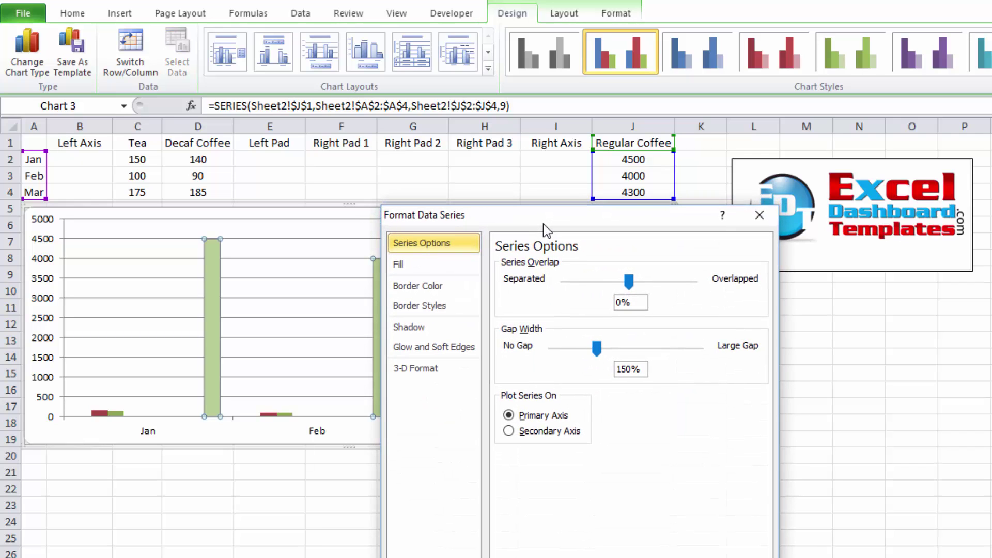
{"action": "left_click", "coordinate": [540, 431]}
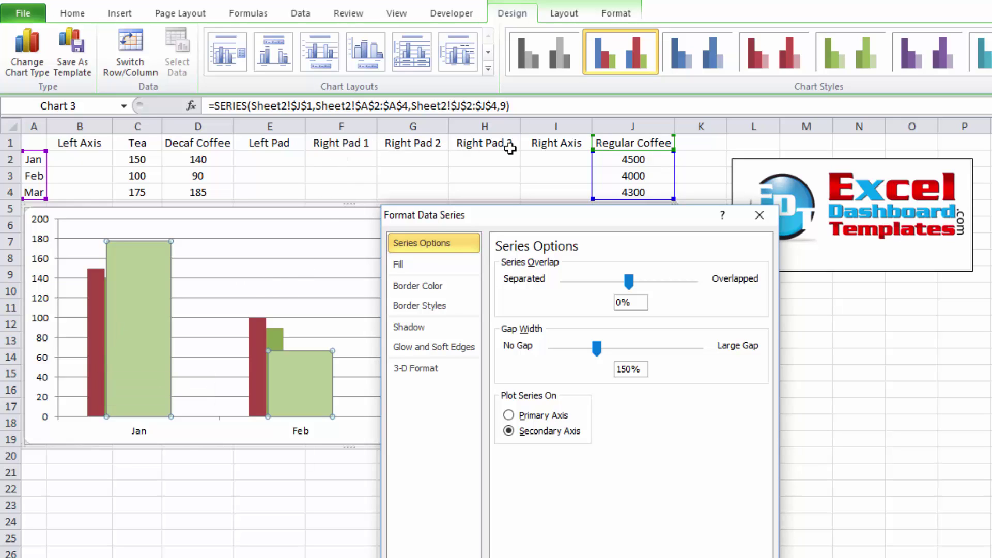
{"action": "left_click", "coordinate": [430, 265]}
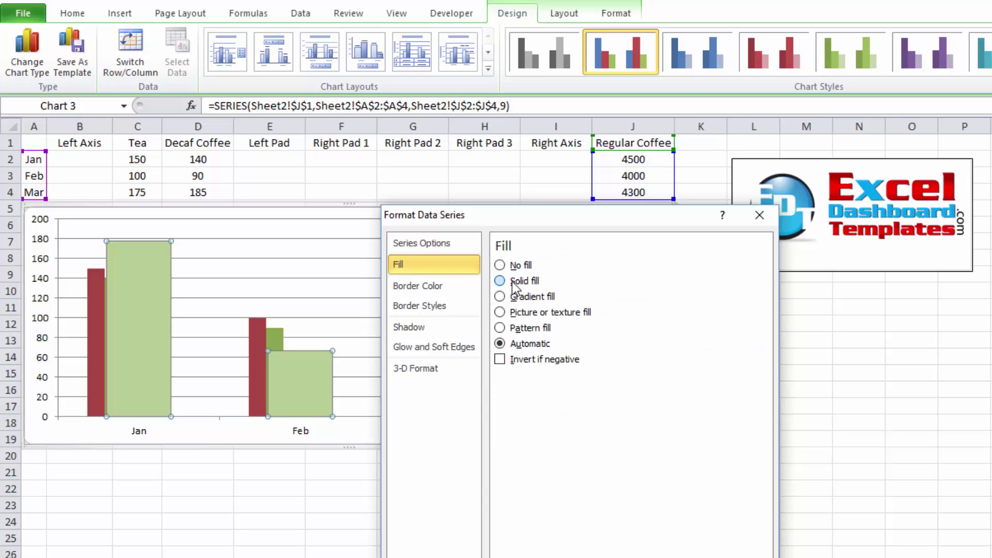
{"action": "left_click", "coordinate": [500, 282]}
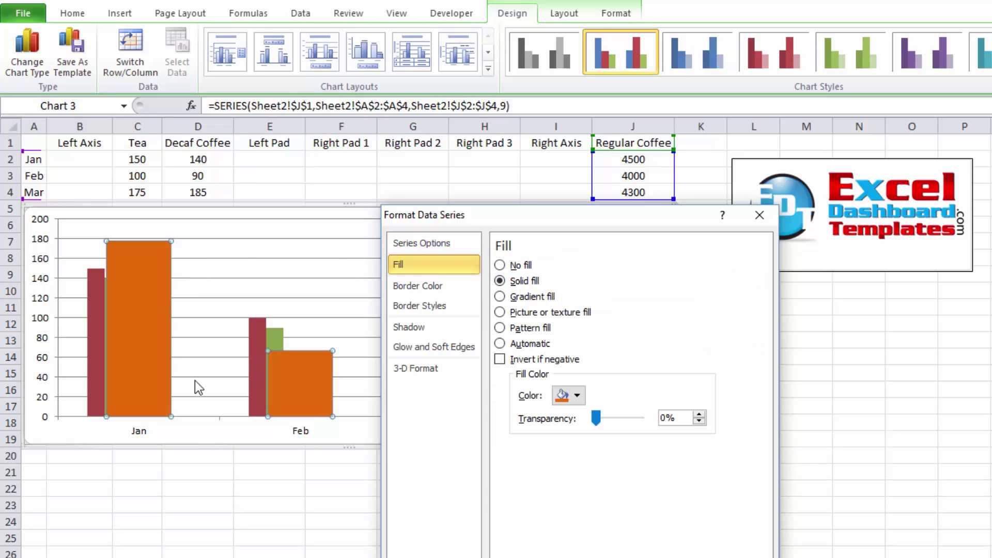
{"action": "left_click", "coordinate": [352, 427]}
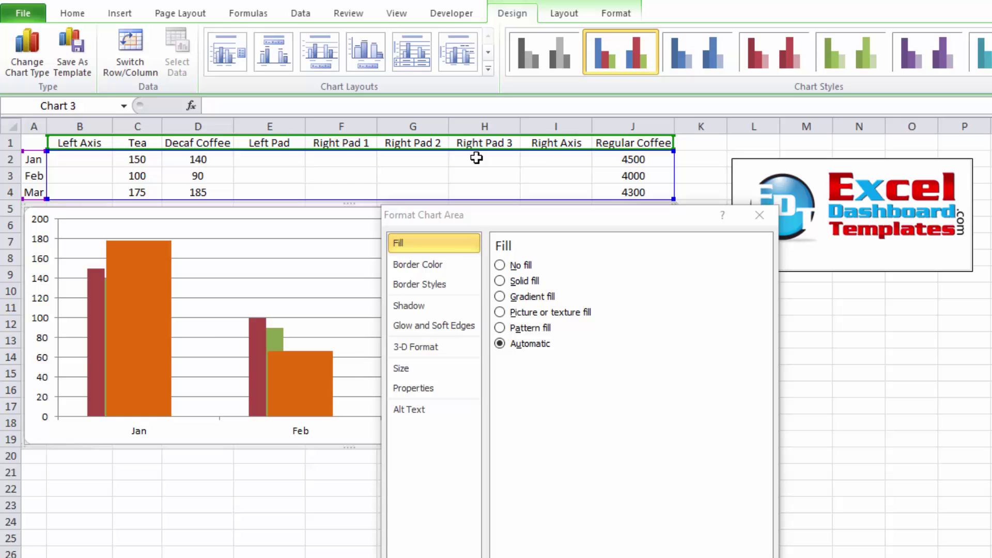
Plot the Right Axis series on the secondary axis.
{"action": "left_click", "coordinate": [298, 377]}
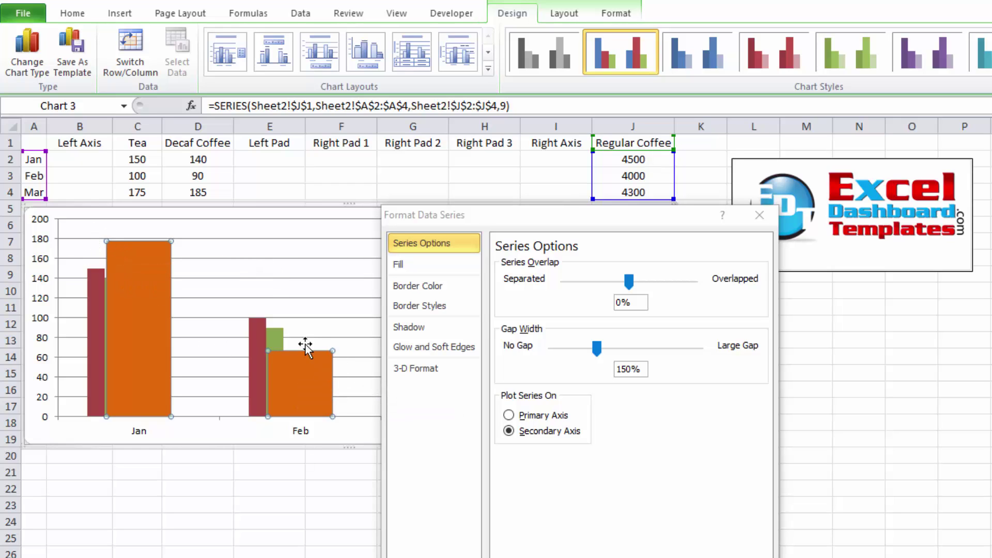
{"action": "mouse_move", "coordinate": [308, 371]}
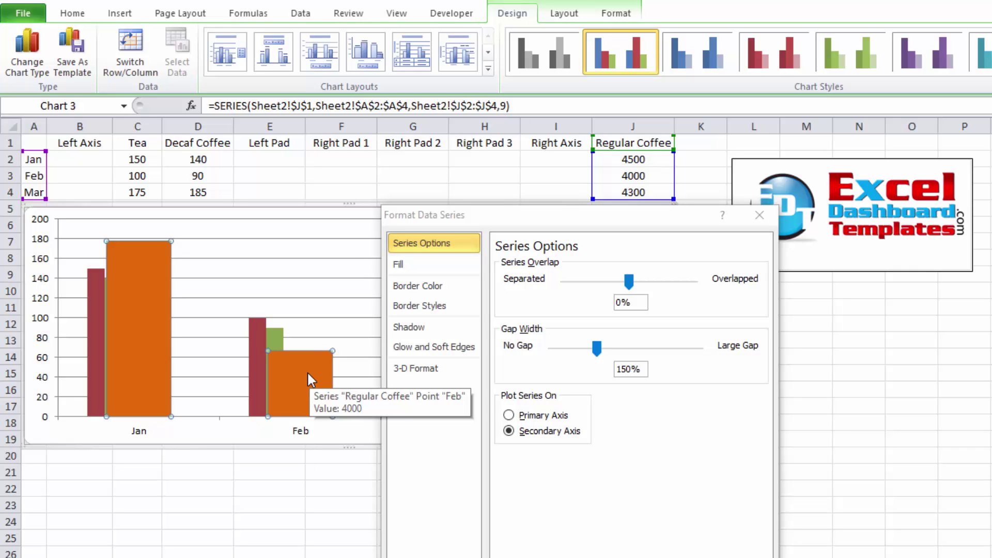
{"action": "key", "text": "alt+p"}
{"action": "key", "text": "Up"}
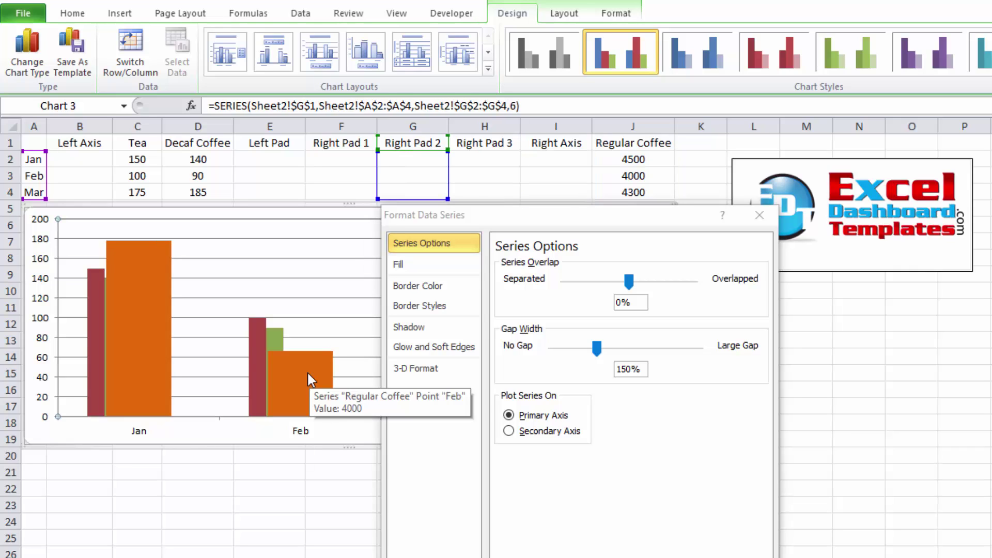
{"action": "key", "text": "Up"}
{"action": "key", "text": "Down"}
{"action": "key", "text": "Down"}
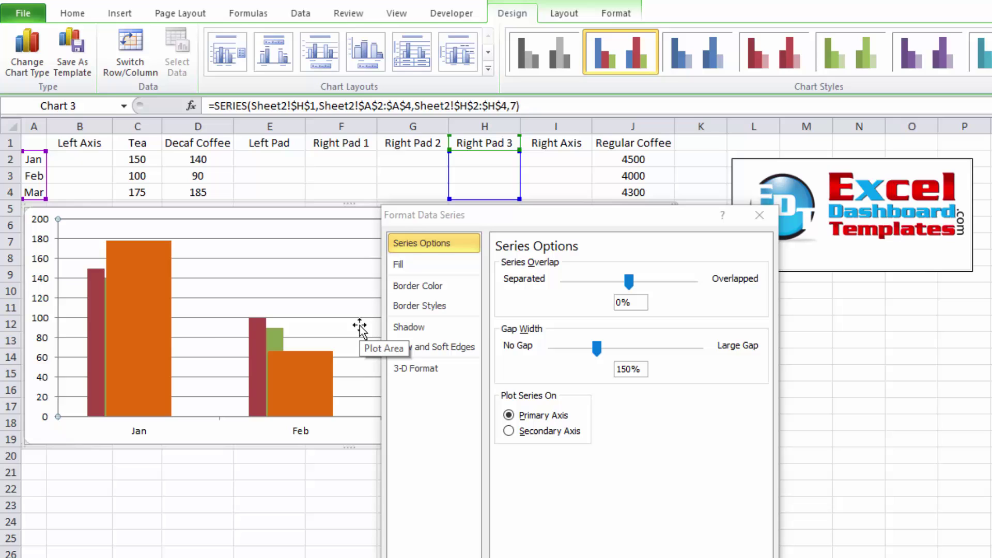
{"action": "key", "text": "Down"}
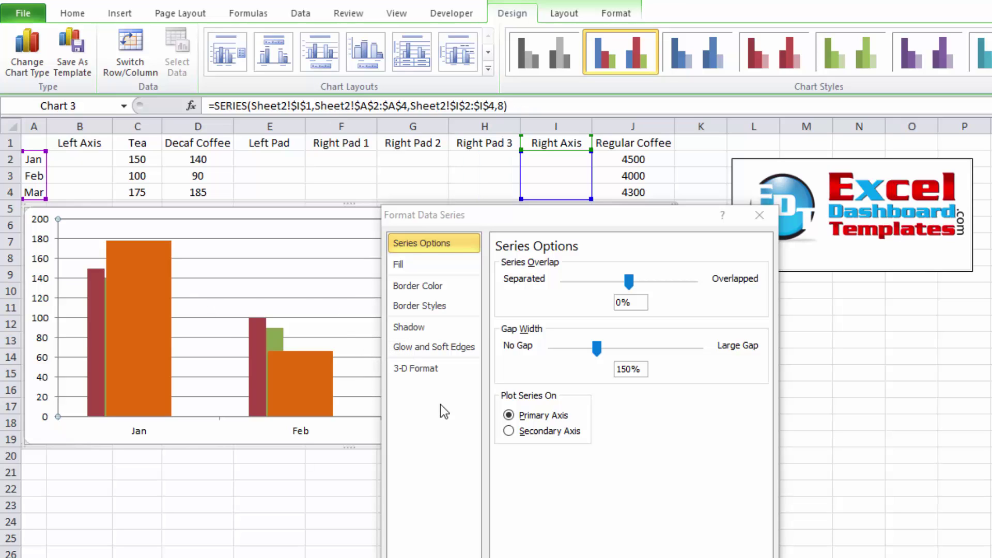
{"action": "left_click", "coordinate": [509, 431]}
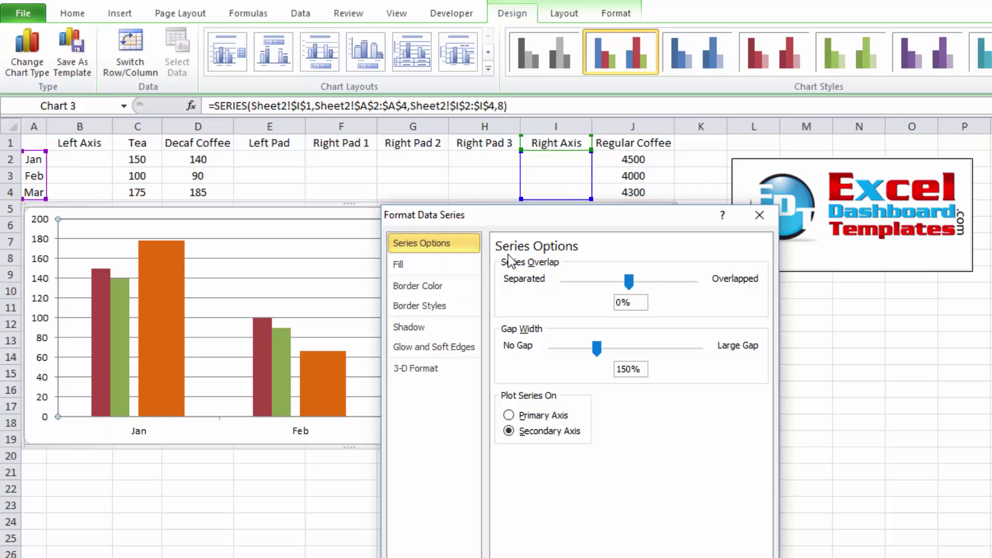
Plot the Right Pad 3 series on the secondary axis.
{"action": "left_click", "coordinate": [151, 256]}
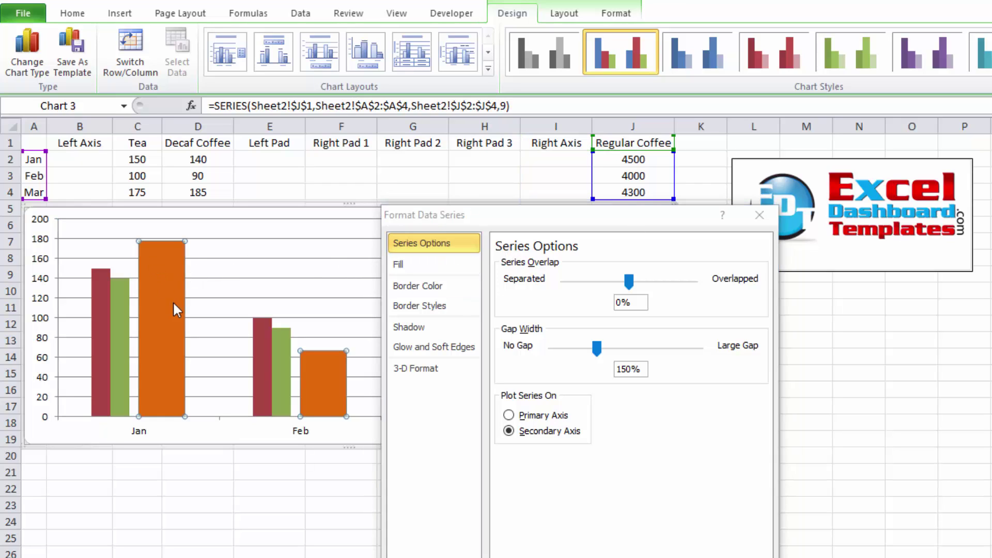
{"action": "mouse_move", "coordinate": [181, 353]}
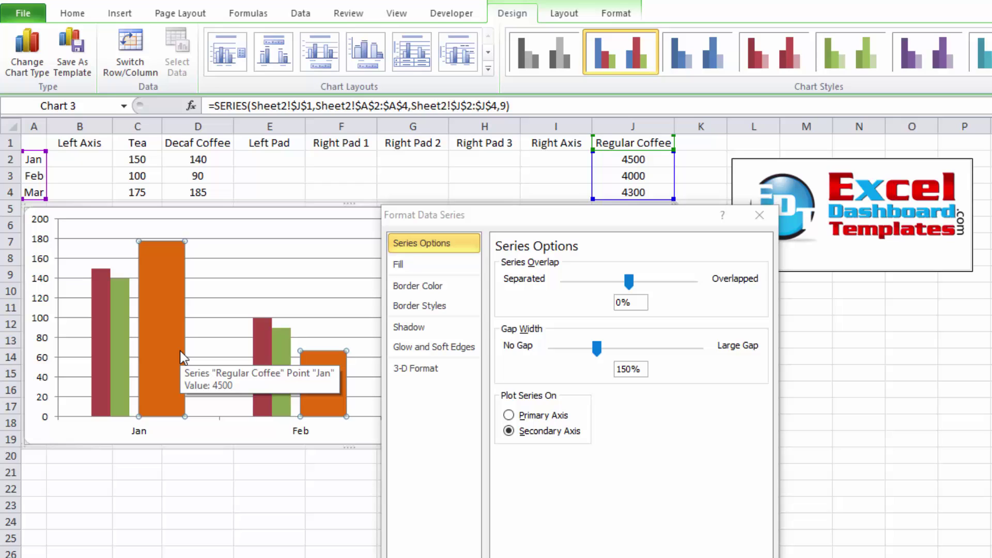
{"action": "key", "text": "Up"}
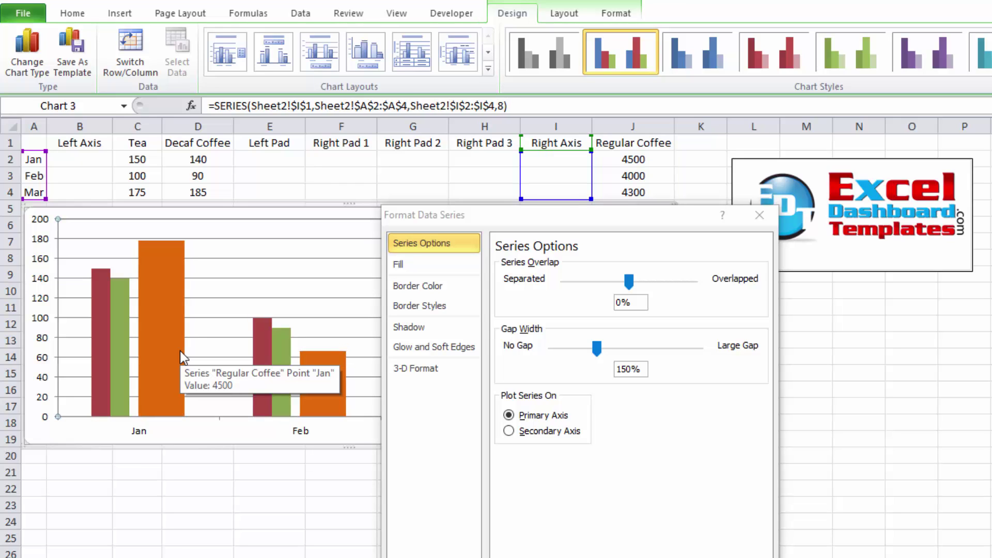
{"action": "key", "text": "Up"}
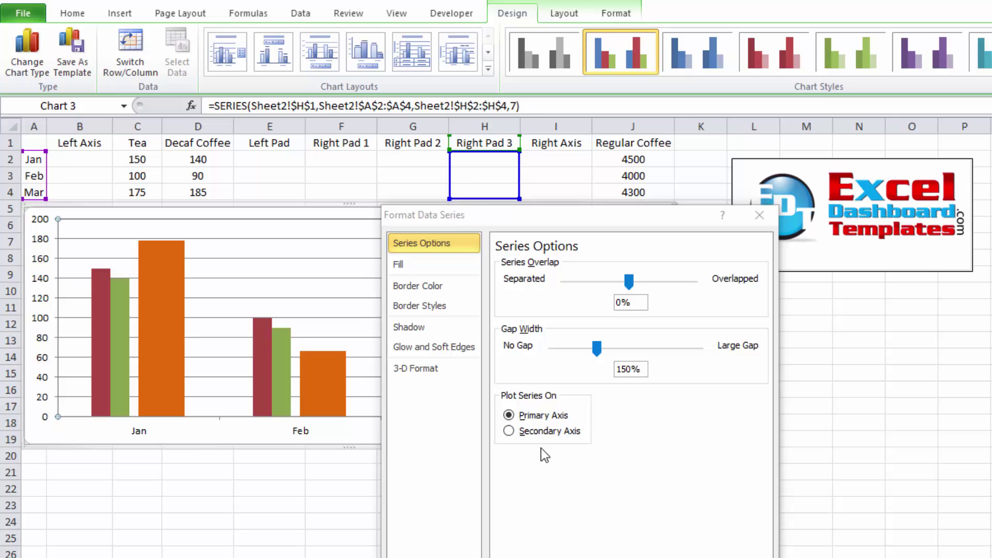
{"action": "left_click", "coordinate": [549, 432]}
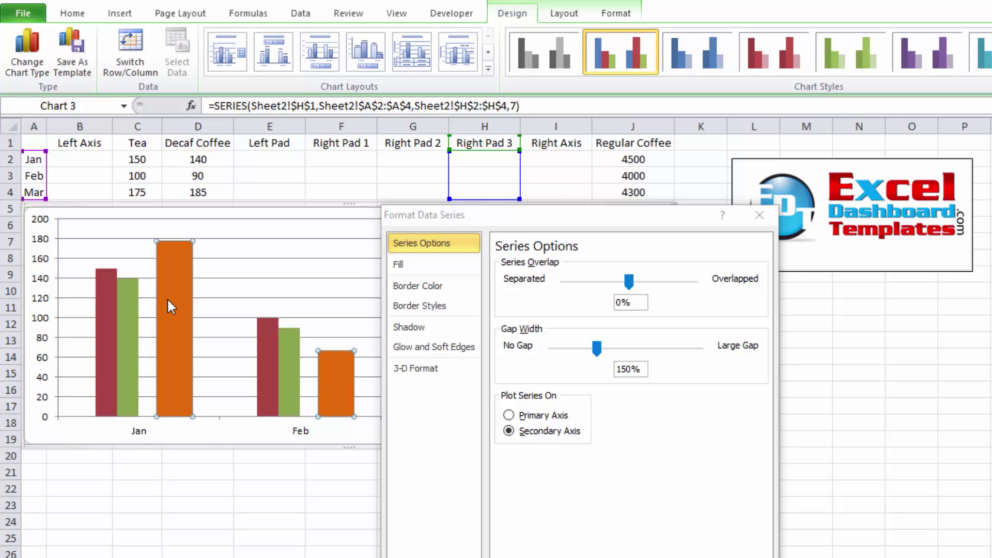
Plot Right Pad 2 and Right Pad 1 on the secondary axis, then close the formatting pane.
{"action": "left_click", "coordinate": [186, 334]}
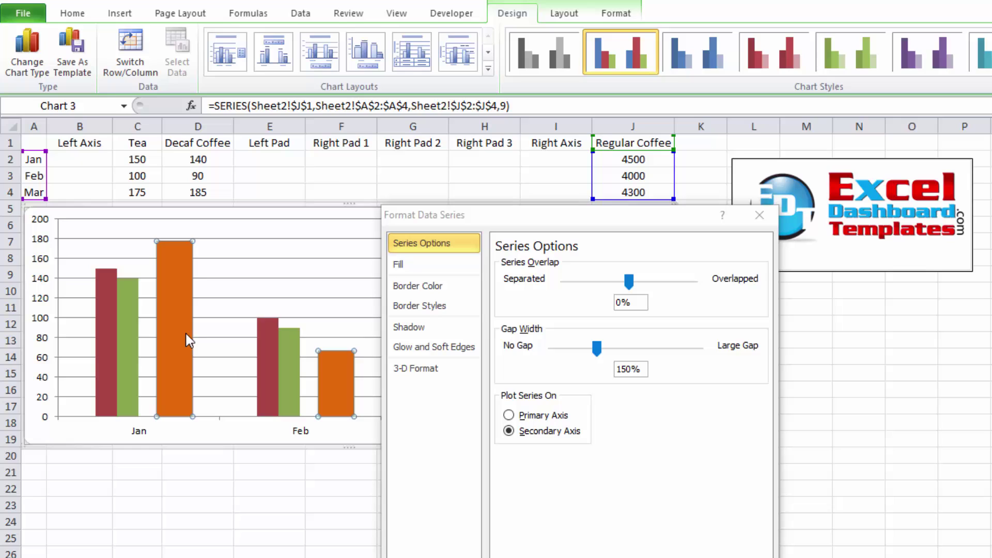
{"action": "key", "text": "Up"}
{"action": "key", "text": "Up"}
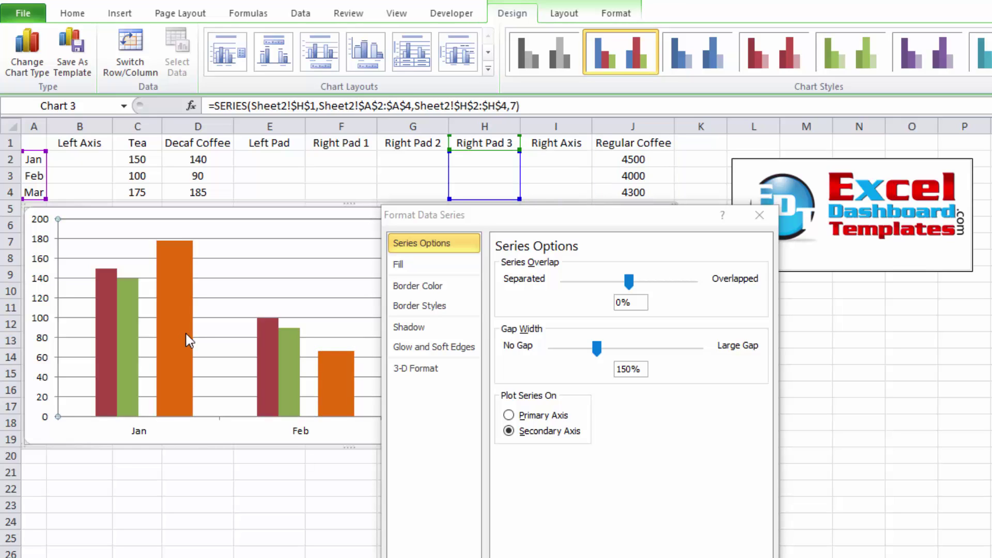
{"action": "key", "text": "Up"}
{"action": "left_click", "coordinate": [525, 432]}
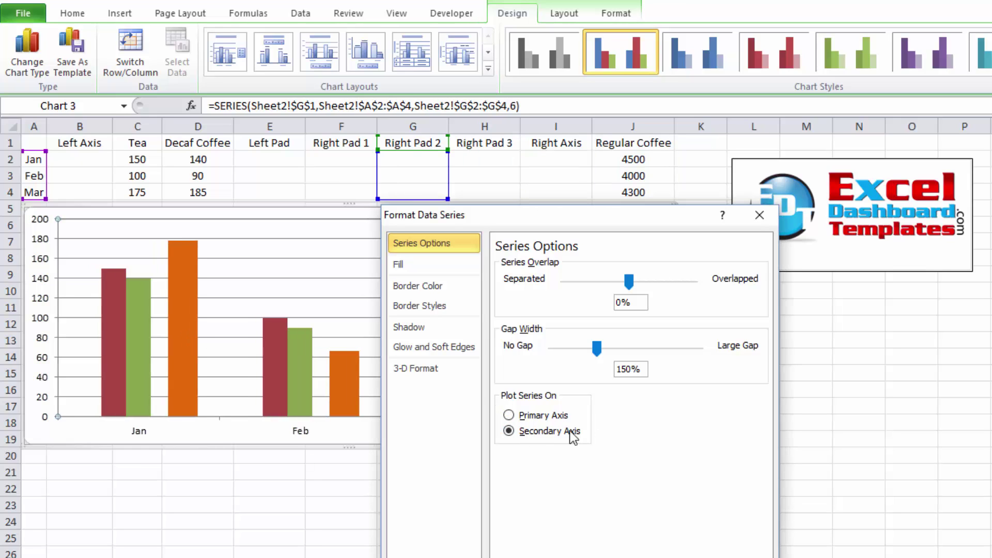
{"action": "left_click", "coordinate": [189, 273]}
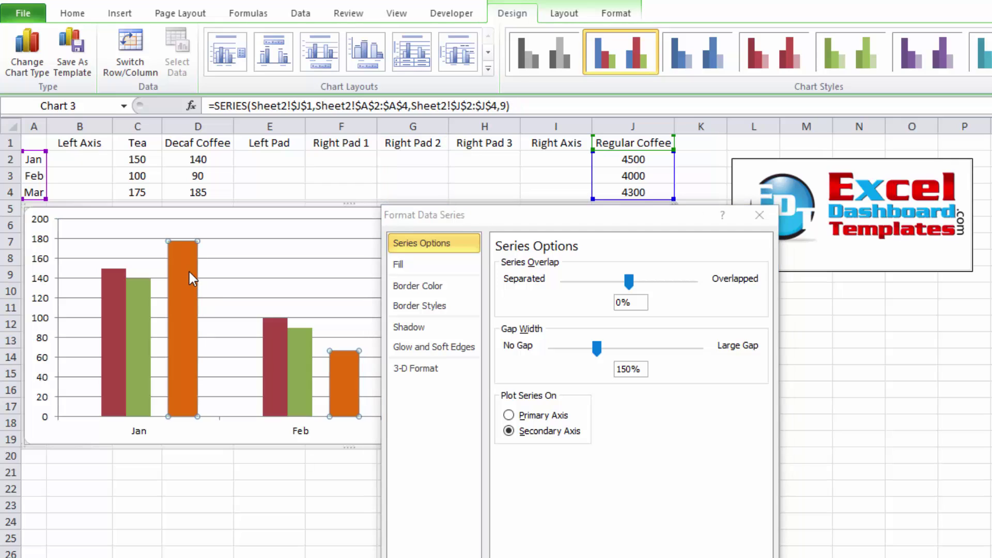
{"action": "key", "text": "Up"}
{"action": "key", "text": "Up"}
{"action": "key", "text": "Up"}
{"action": "key", "text": "Up"}
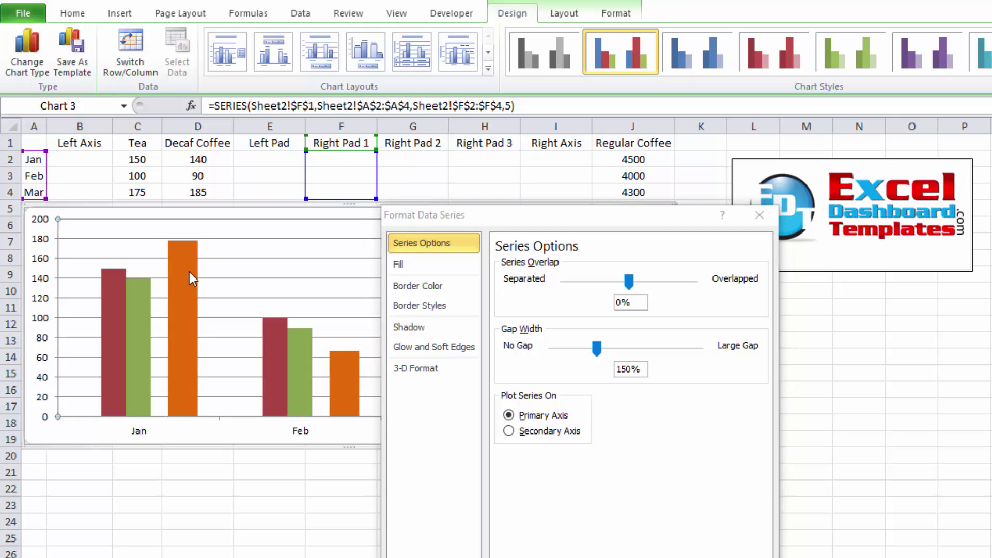
{"action": "left_click", "coordinate": [538, 433]}
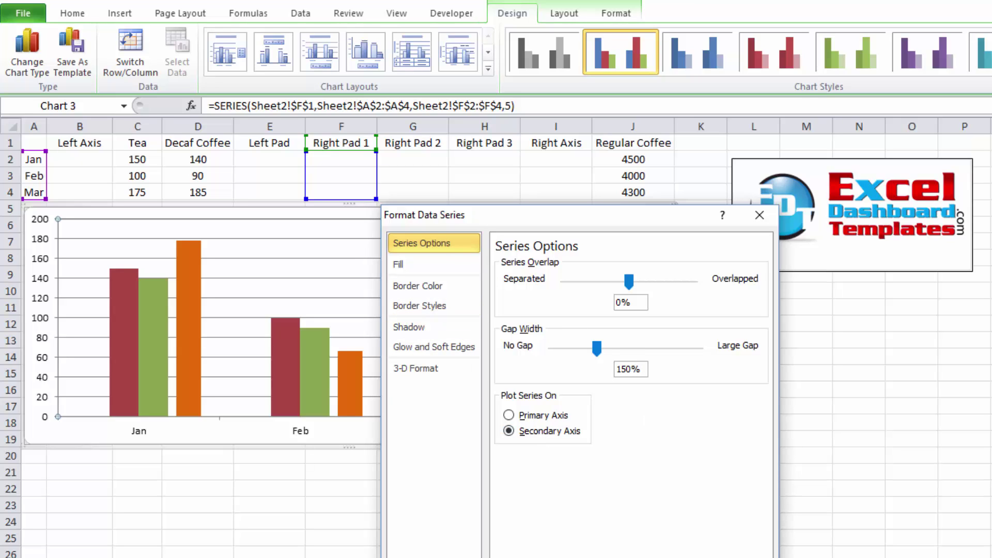
{"action": "key", "text": "Escape"}
{"action": "left_click", "coordinate": [466, 502]}
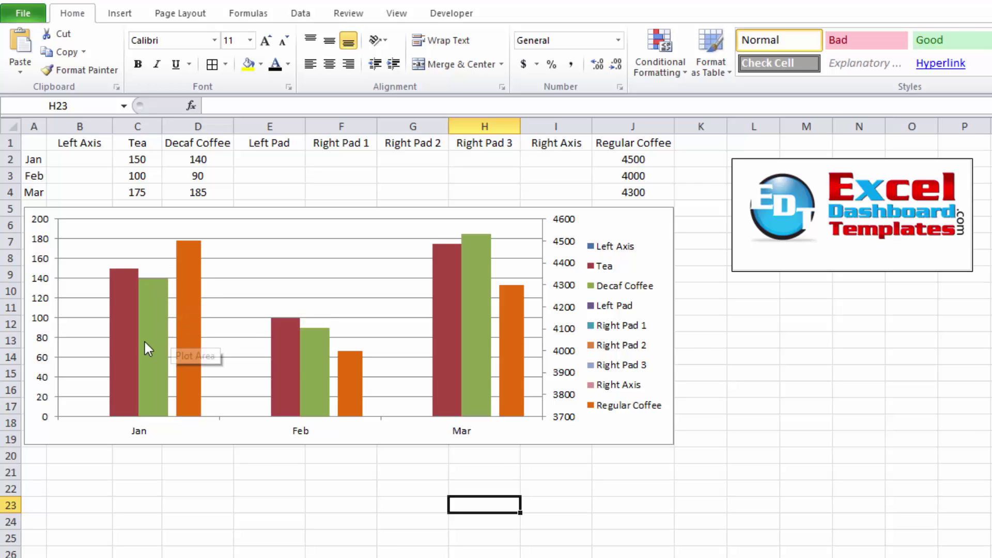
{"action": "left_click", "coordinate": [110, 331]}
{"action": "left_click", "coordinate": [145, 324]}
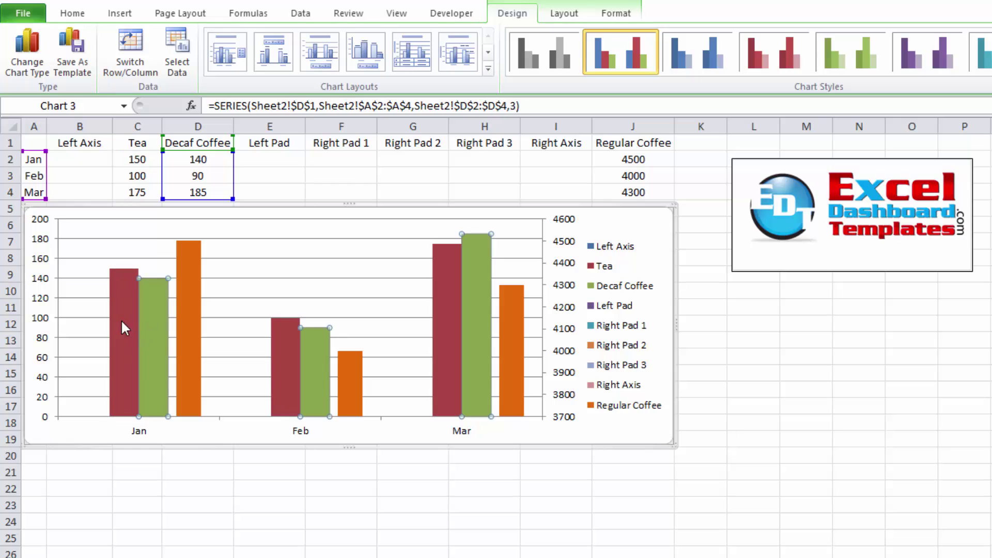
{"action": "left_click", "coordinate": [120, 319]}
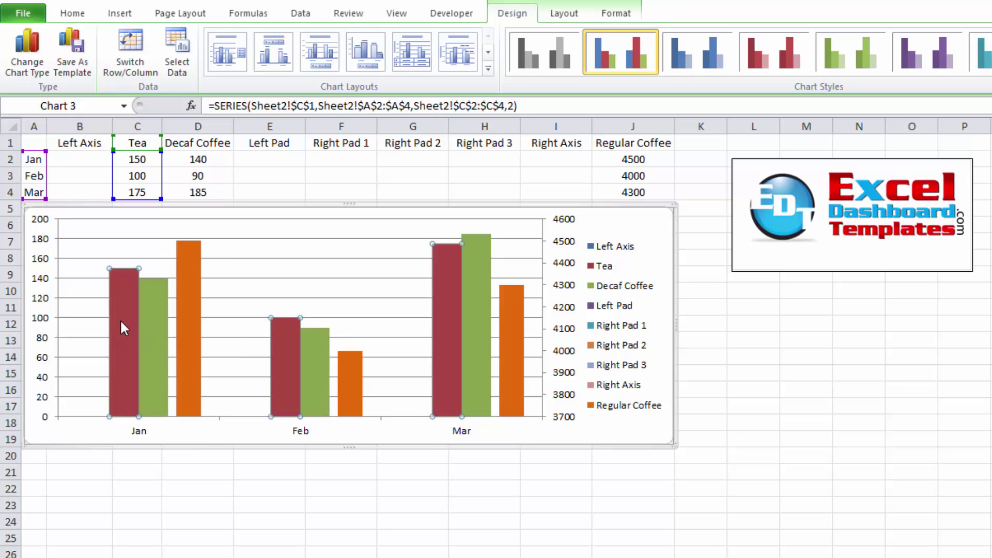
{"action": "left_click", "coordinate": [192, 291]}
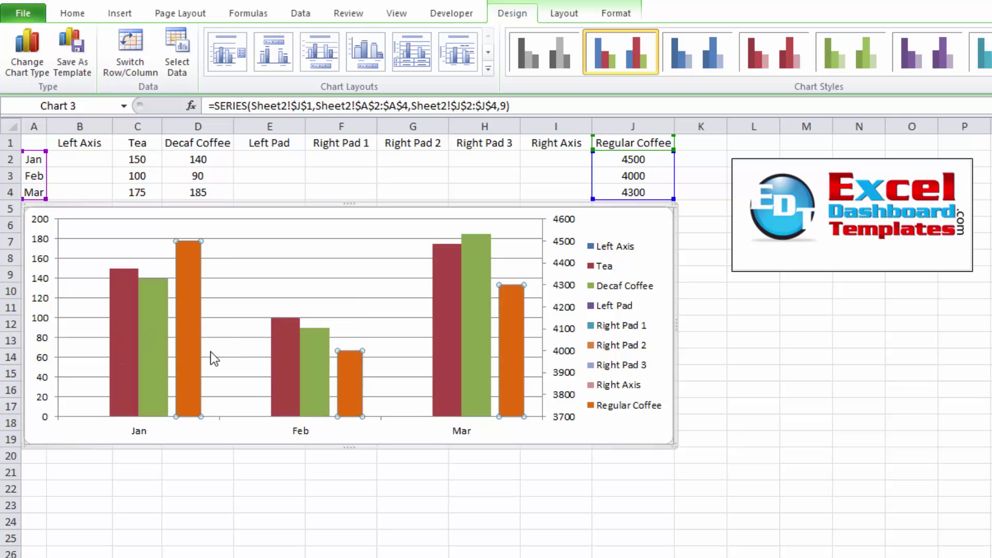
Delete the Left Pad entry from the chart legend.
{"action": "left_click", "coordinate": [615, 341]}
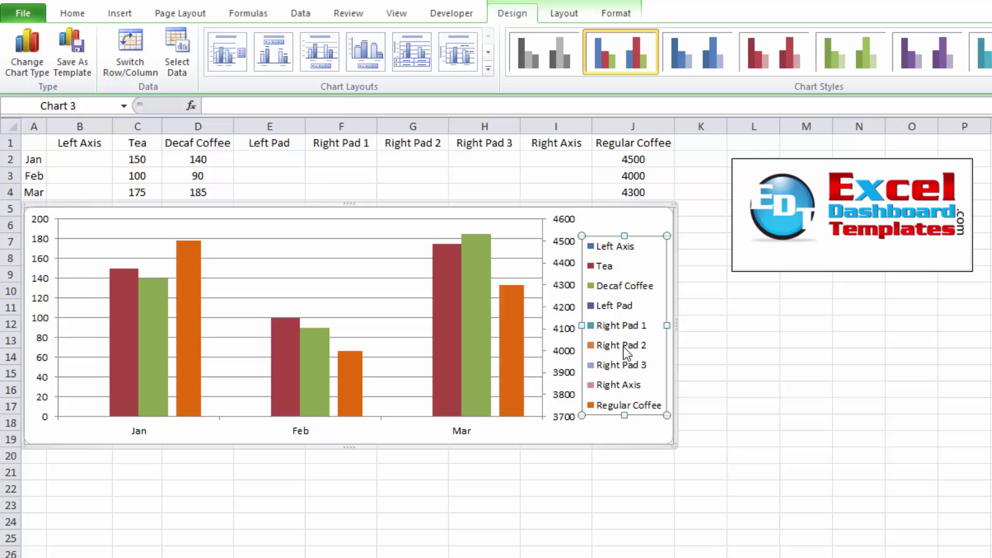
{"action": "left_click", "coordinate": [618, 305]}
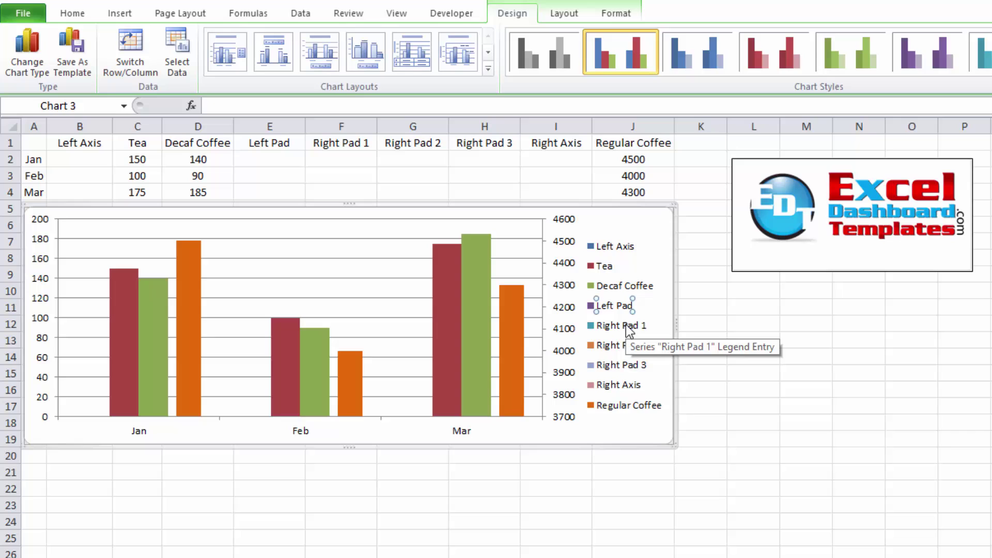
{"action": "left_click", "coordinate": [528, 394]}
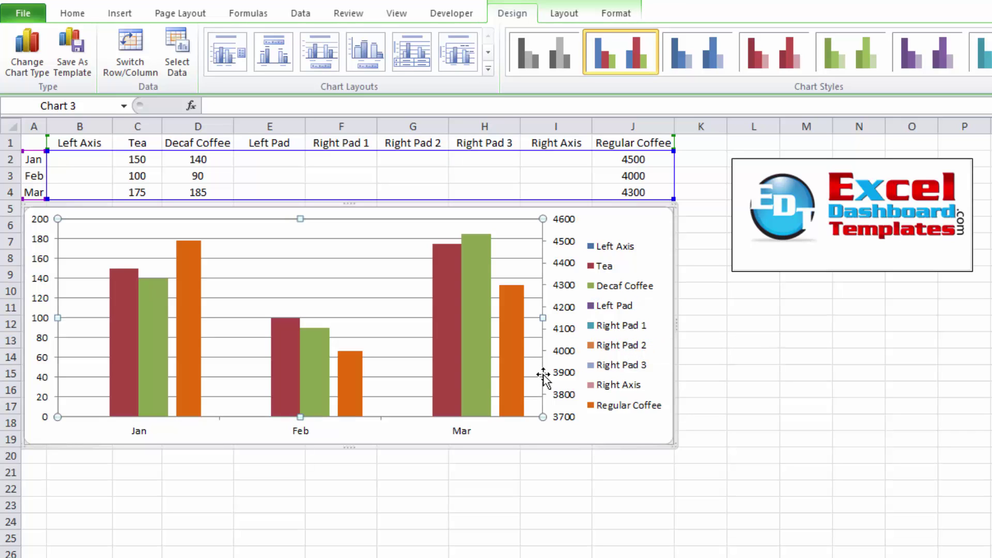
{"action": "left_click", "coordinate": [595, 301]}
{"action": "left_click", "coordinate": [611, 308]}
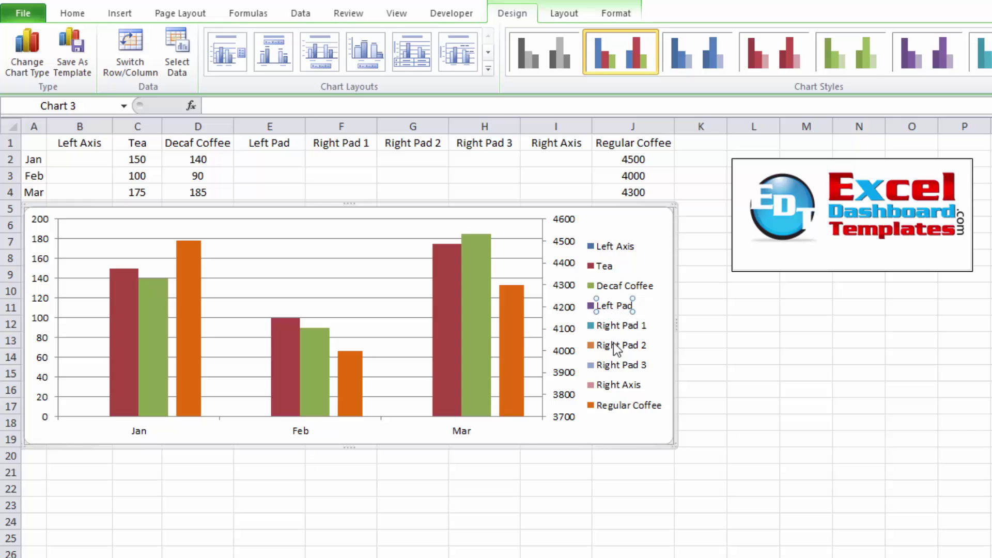
{"action": "key", "text": "Delete"}
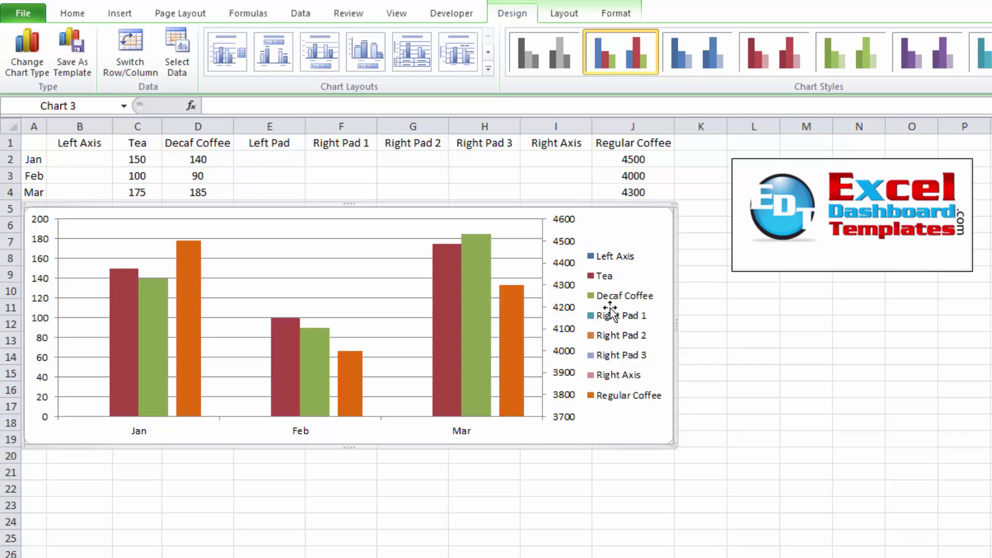
Delete the Right Pad 1 and Right Pad 2 legend entries.
{"action": "left_click", "coordinate": [620, 319]}
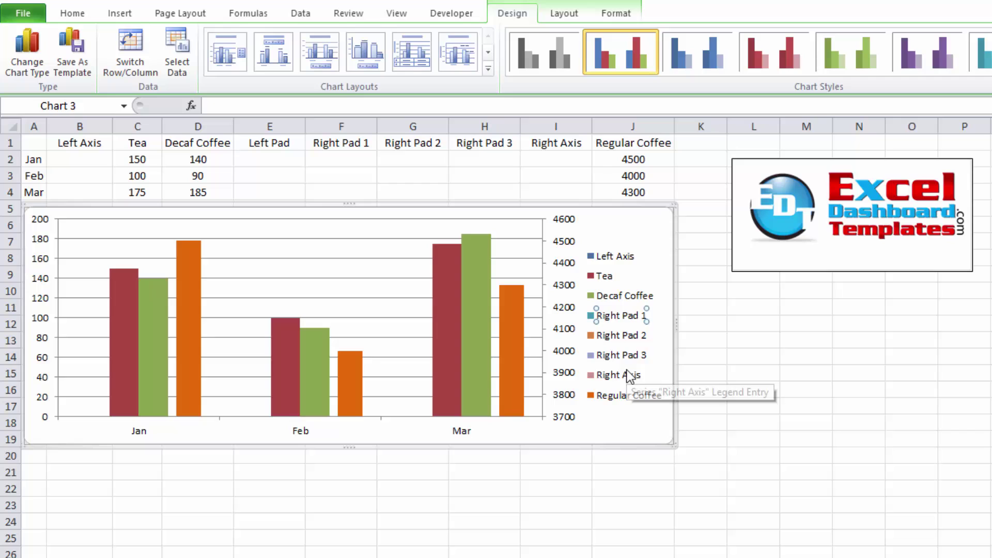
{"action": "key", "text": "Delete"}
{"action": "left_click", "coordinate": [622, 326]}
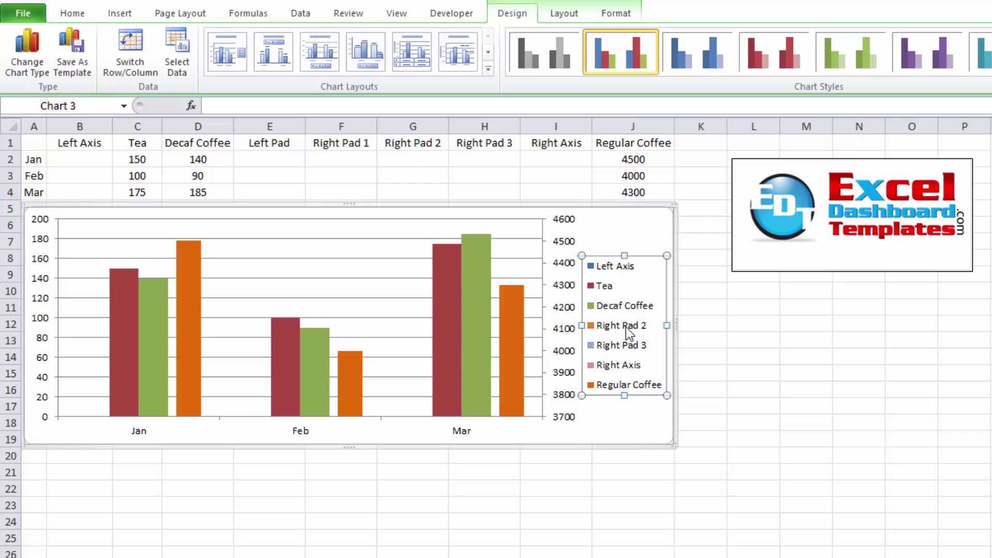
{"action": "left_click", "coordinate": [626, 327]}
{"action": "key", "text": "Delete"}
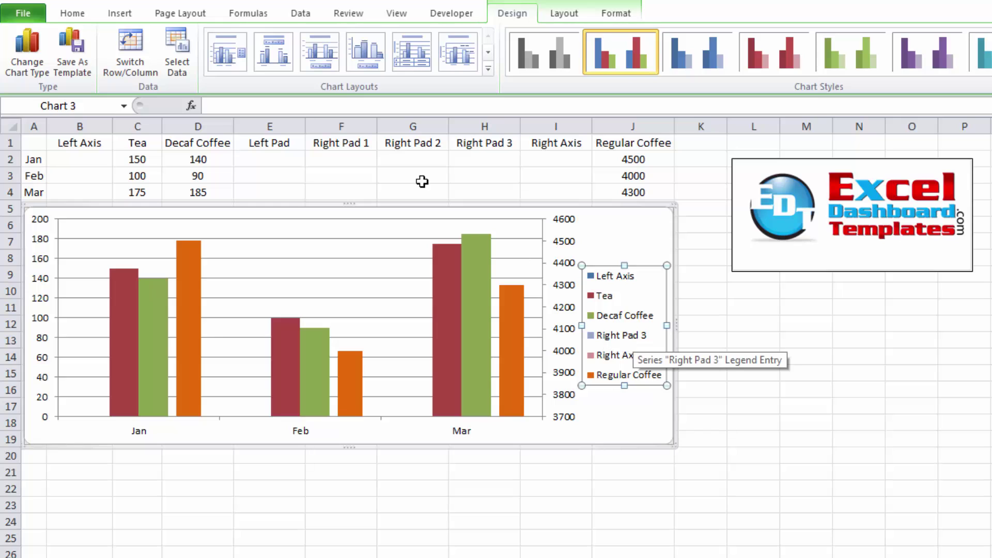
Clear the Right Pad 3 header from cell H1 so its legend entry shows no label.
{"action": "left_click", "coordinate": [414, 160]}
{"action": "left_click", "coordinate": [480, 144]}
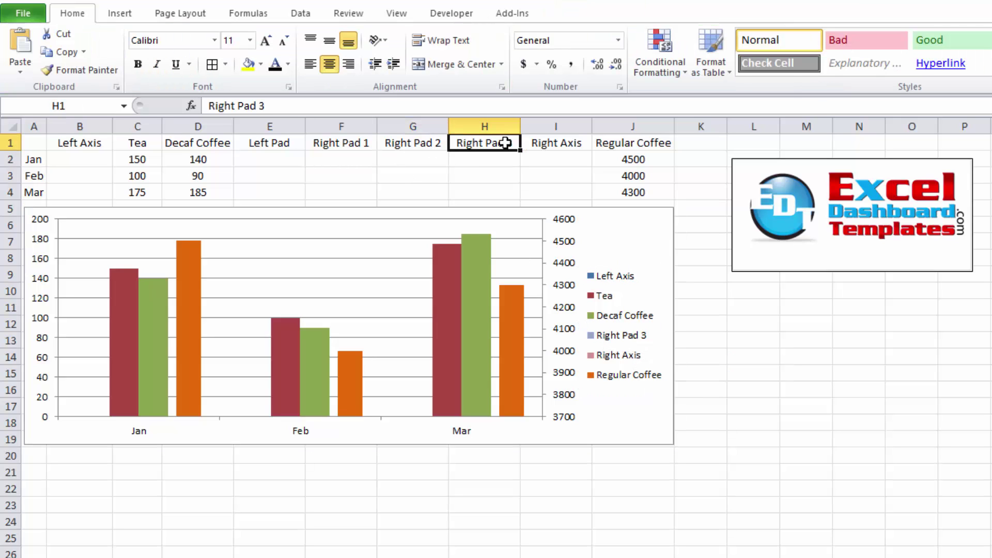
{"action": "left_click", "coordinate": [428, 144]}
{"action": "left_click", "coordinate": [412, 164]}
{"action": "key", "text": "Delete"}
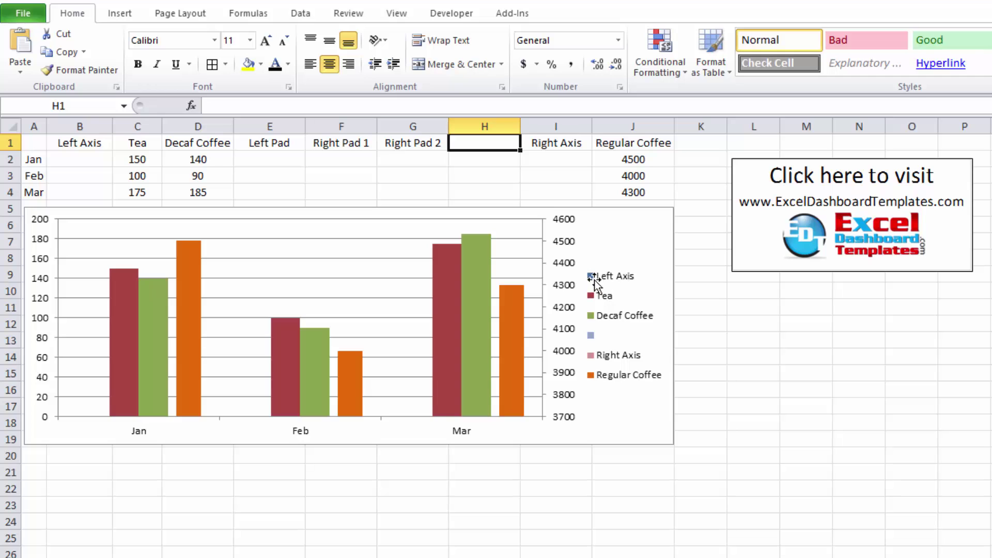
Open Format Data Series from the Decaf Coffee series and reposition the pane.
{"action": "left_click", "coordinate": [448, 285]}
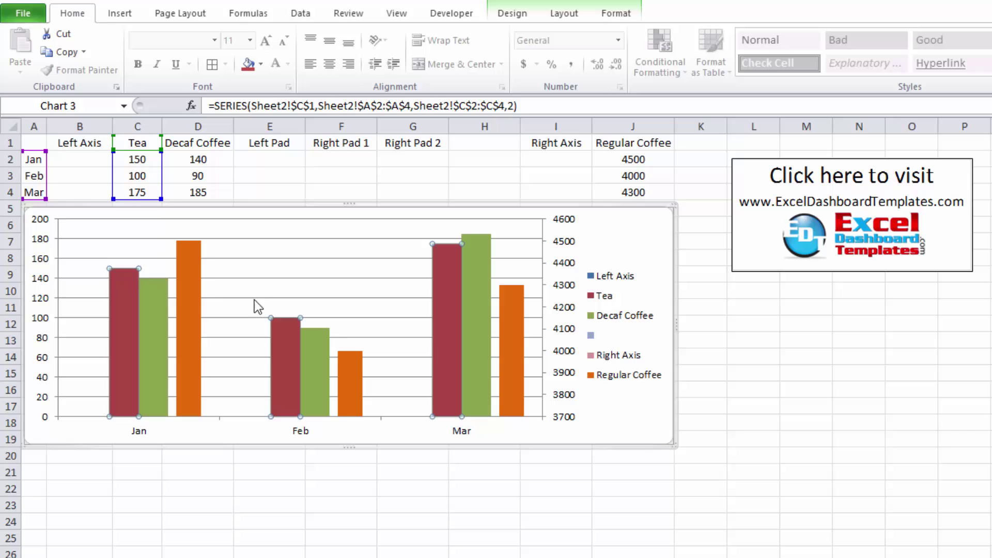
{"action": "left_click", "coordinate": [195, 288]}
{"action": "left_click", "coordinate": [308, 342]}
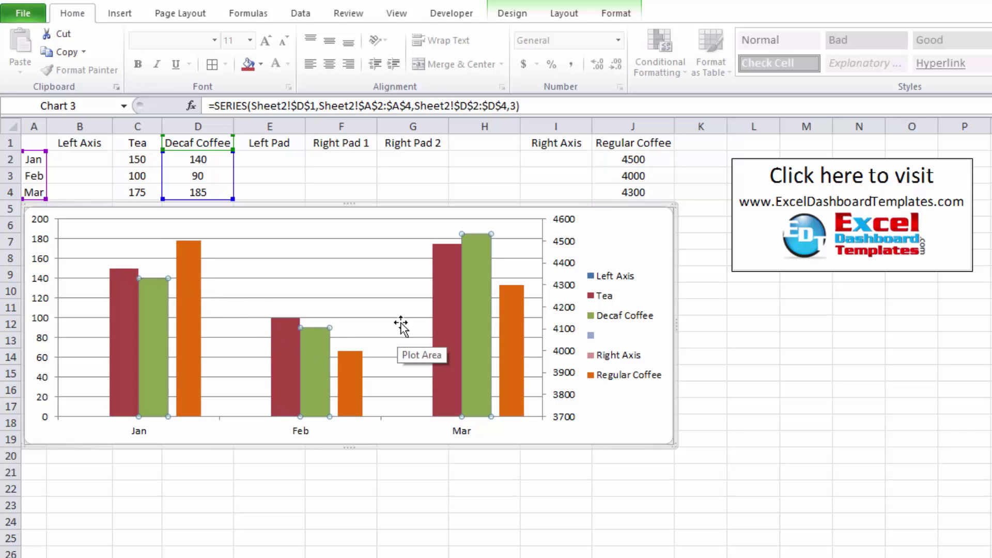
{"action": "right_click", "coordinate": [157, 290]}
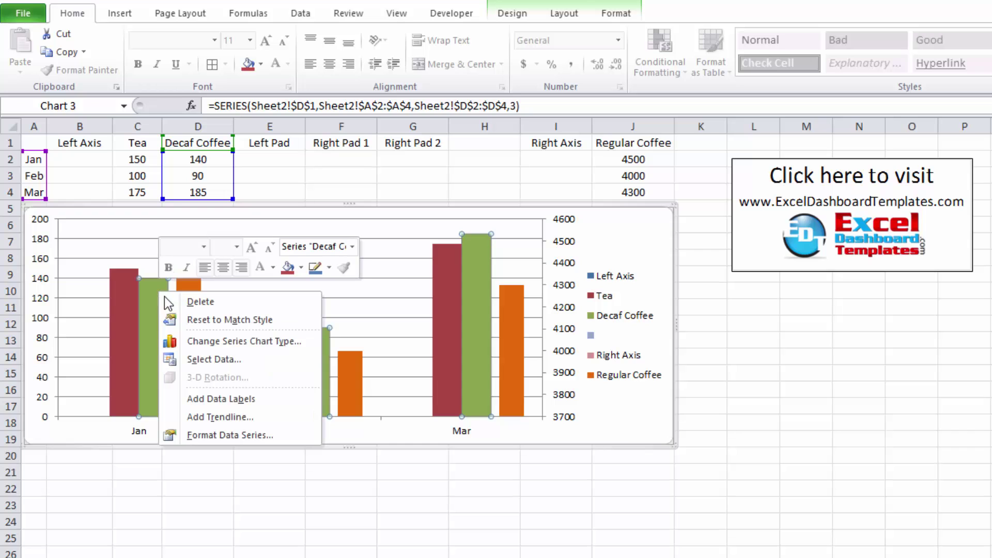
{"action": "left_click", "coordinate": [229, 434]}
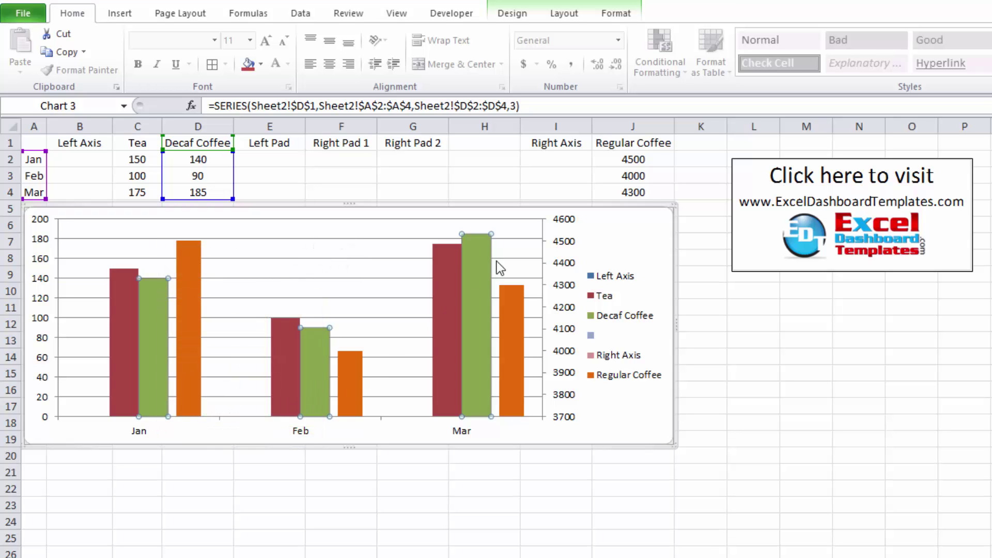
{"action": "left_click_drag", "start_coordinate": [550, 218], "coordinate": [525, 215]}
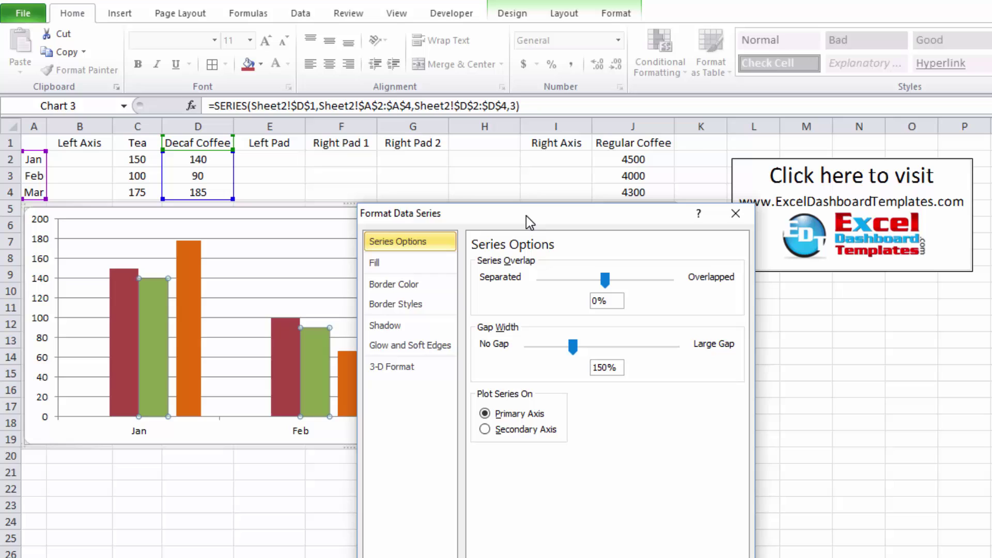
Move the formatting pane off the legend and select the Left Axis series.
{"action": "left_click", "coordinate": [128, 325]}
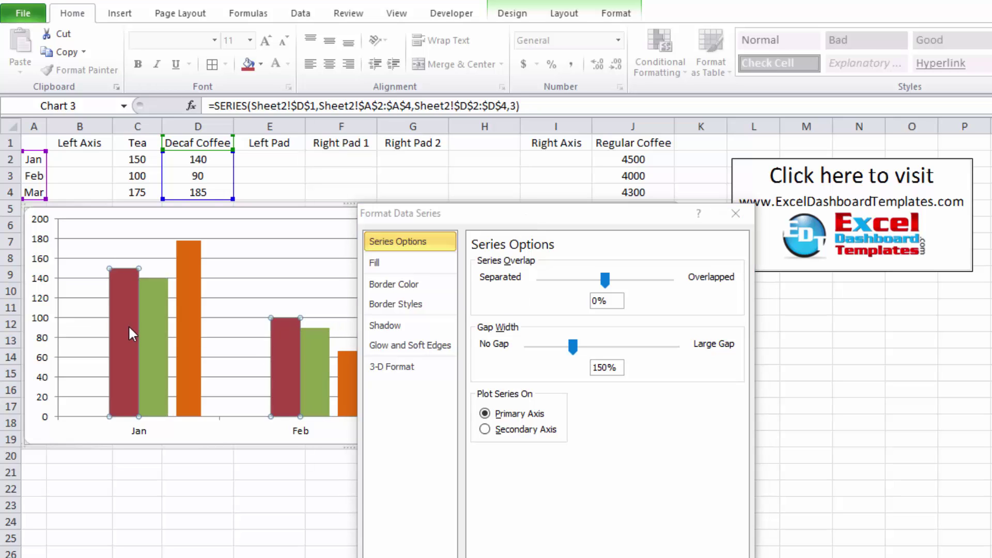
{"action": "left_click", "coordinate": [147, 329]}
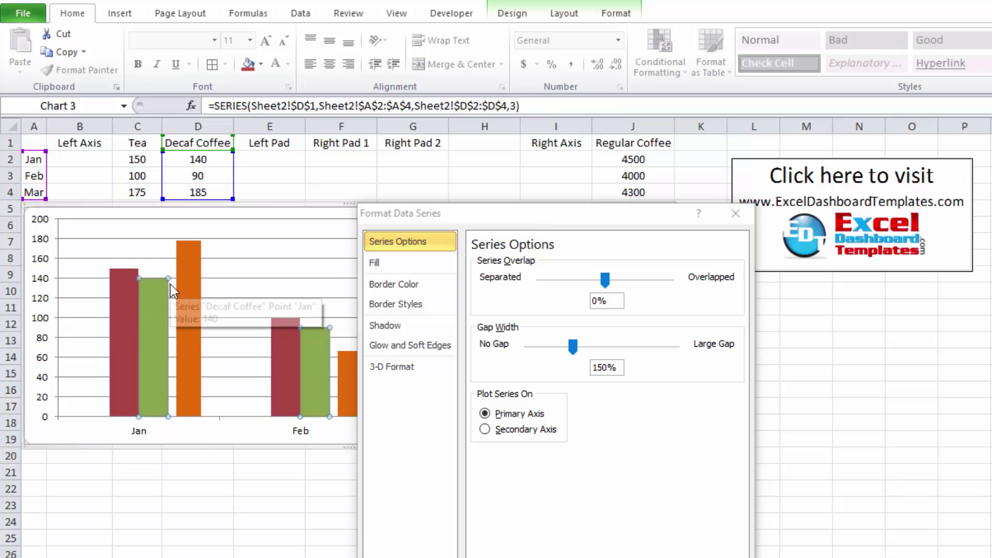
{"action": "key", "text": "Up"}
{"action": "key", "text": "Down"}
{"action": "key", "text": "Down"}
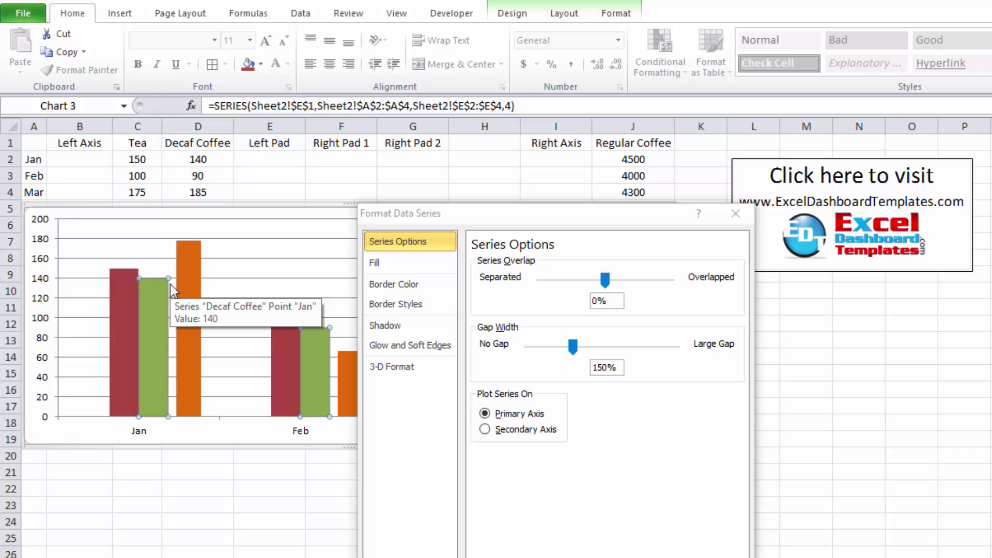
{"action": "left_click_drag", "start_coordinate": [505, 212], "coordinate": [339, 292]}
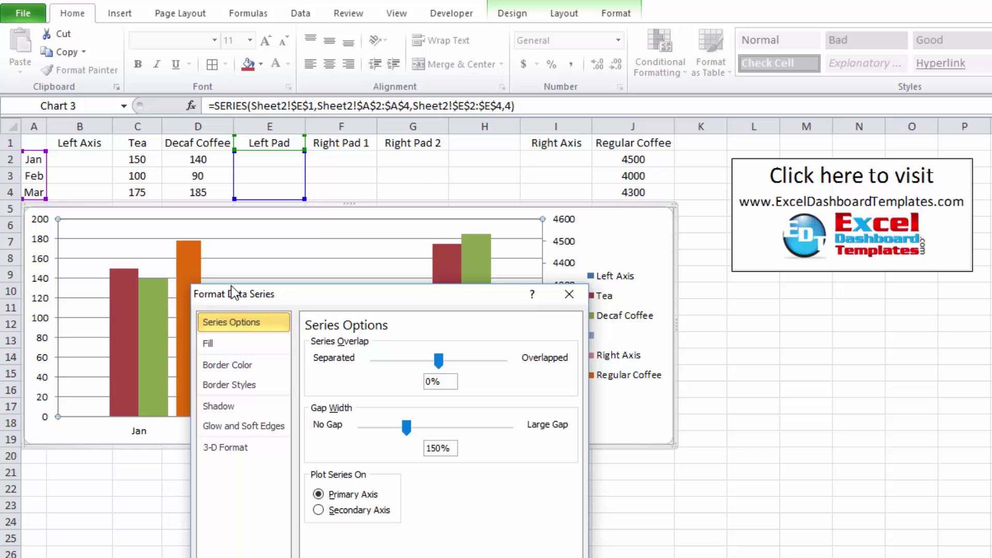
{"action": "left_click", "coordinate": [194, 268]}
{"action": "key", "text": "Down"}
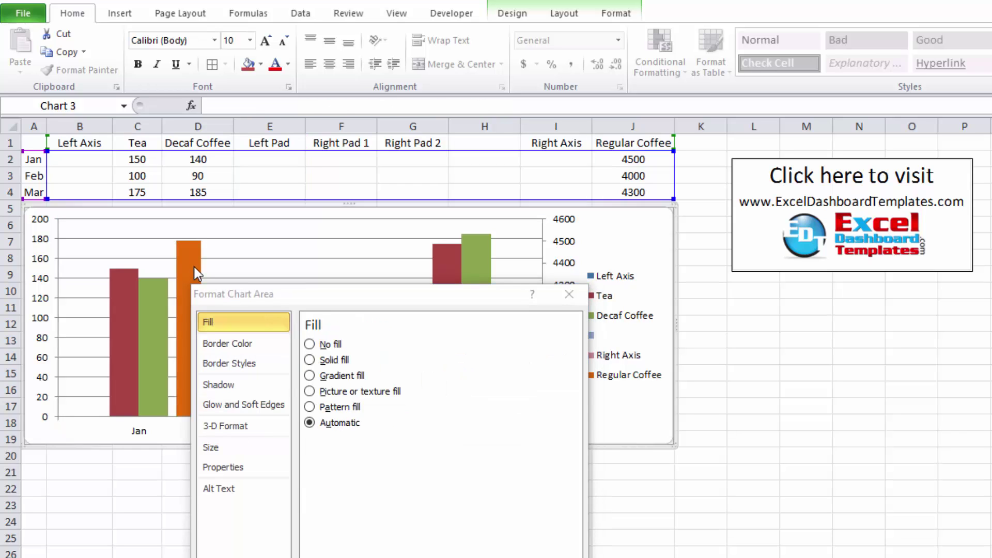
{"action": "key", "text": "Up"}
{"action": "key", "text": "Up"}
{"action": "key", "text": "Up"}
{"action": "key", "text": "Up"}
{"action": "key", "text": "Up"}
{"action": "key", "text": "Up"}
{"action": "key", "text": "Up"}
{"action": "key", "text": "Up"}
{"action": "key", "text": "Up"}
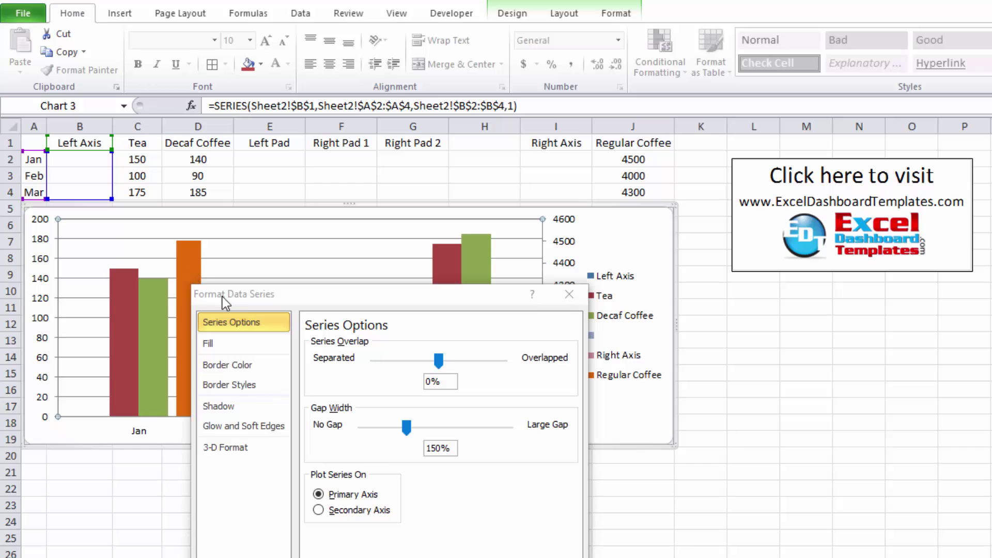
Set the Left Axis series fill to No fill, removing its legend swatch colour.
{"action": "left_click_drag", "start_coordinate": [232, 299], "coordinate": [202, 257]}
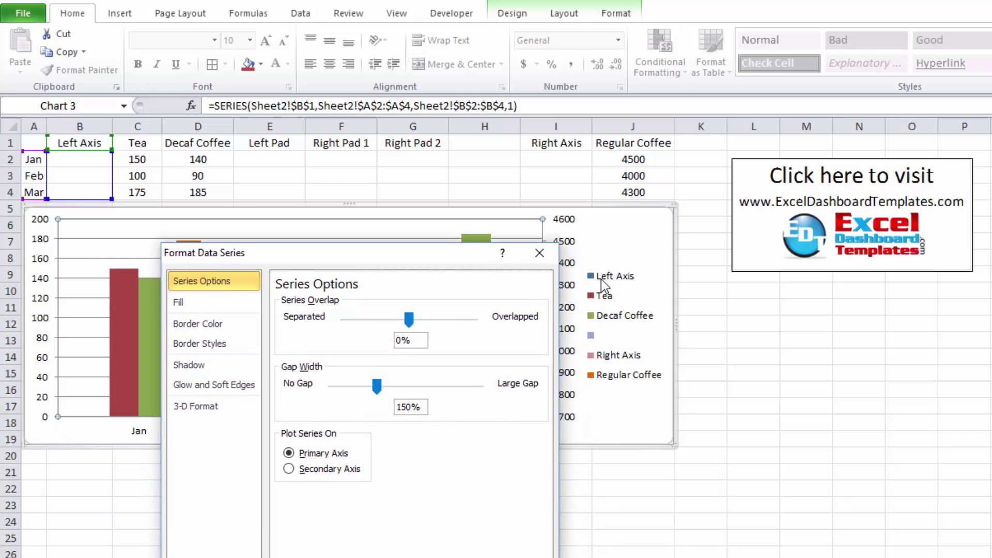
{"action": "left_click", "coordinate": [208, 301]}
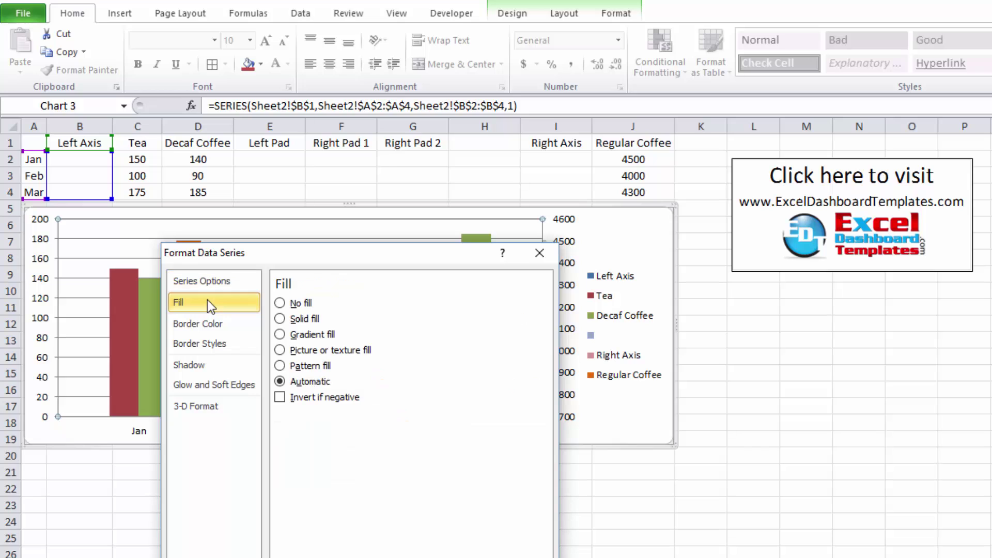
{"action": "left_click", "coordinate": [296, 305]}
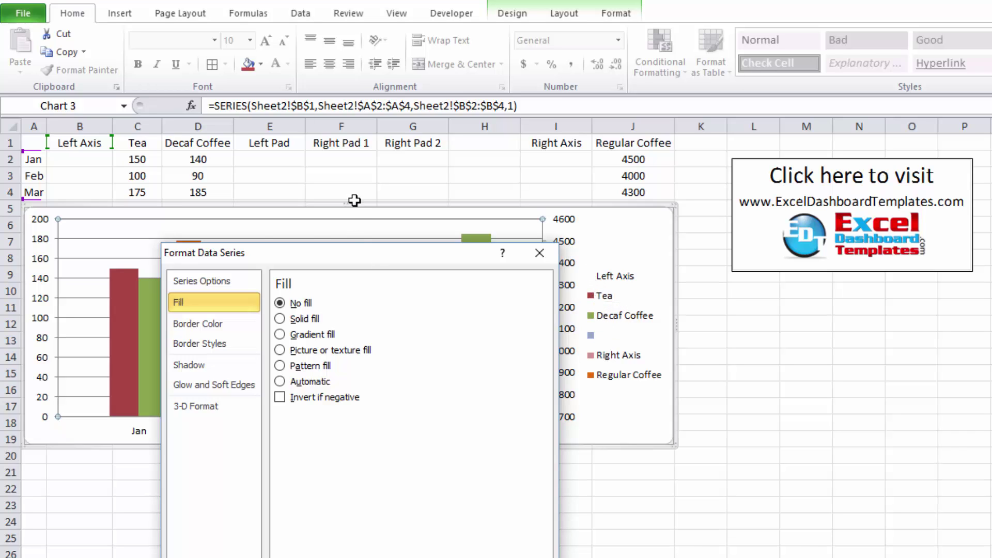
{"action": "left_click", "coordinate": [136, 302]}
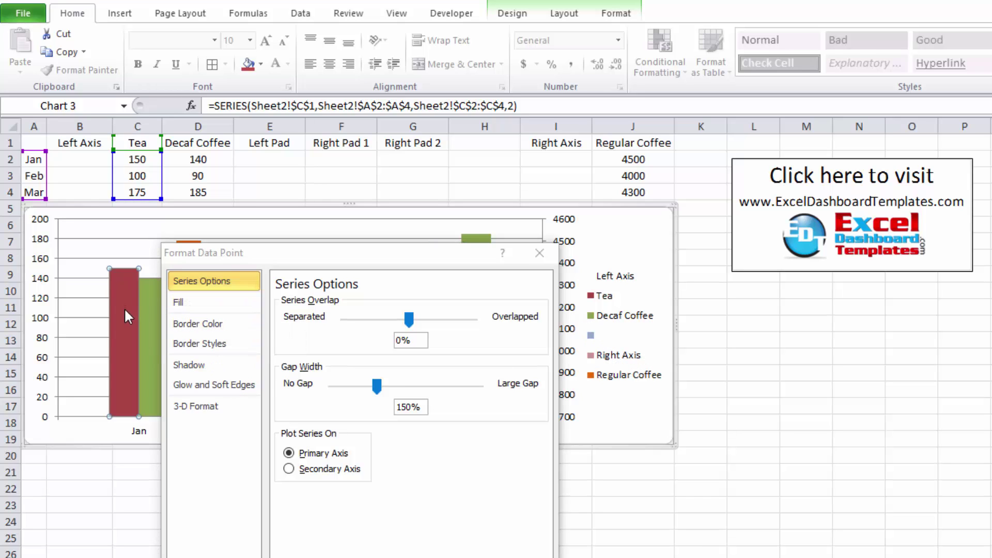
Set the Right Pad 2 series fill to No fill.
{"action": "left_click", "coordinate": [129, 256]}
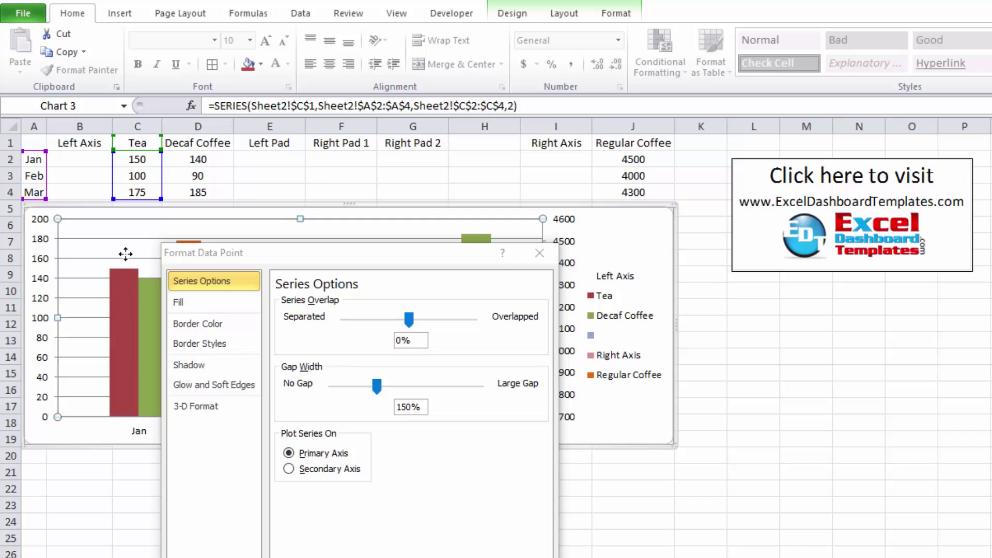
{"action": "left_click", "coordinate": [113, 295]}
{"action": "key", "text": "Down"}
{"action": "key", "text": "Down"}
{"action": "key", "text": "Down"}
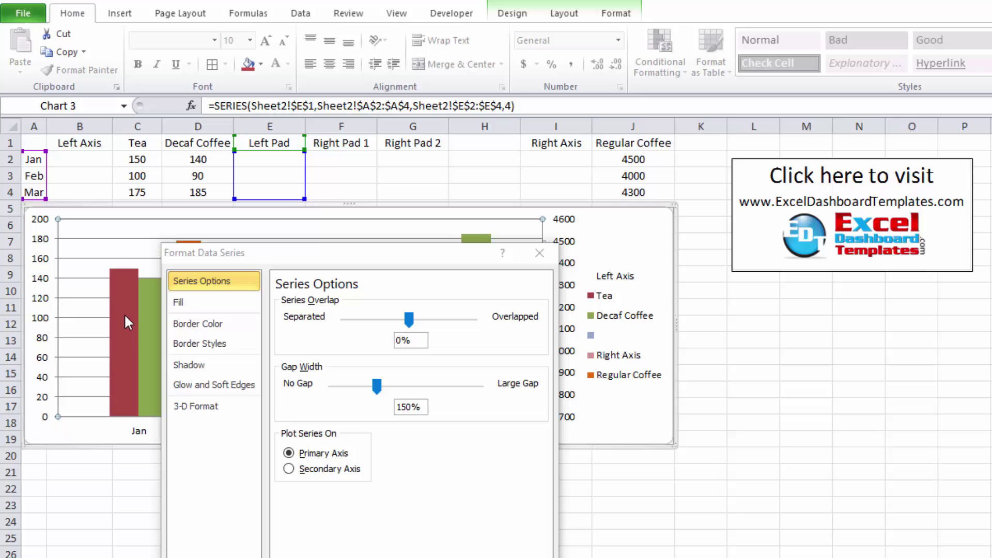
{"action": "key", "text": "Down"}
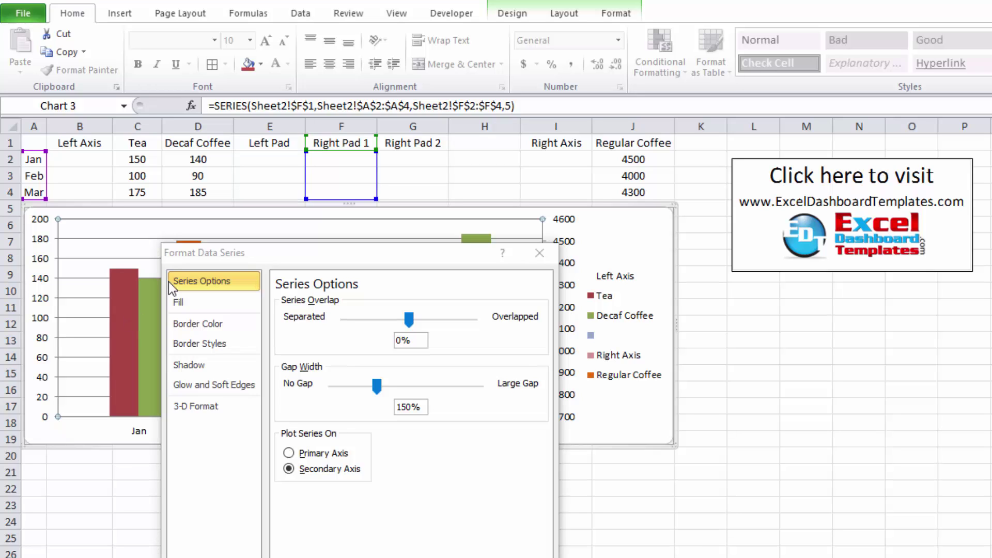
{"action": "left_click", "coordinate": [182, 302]}
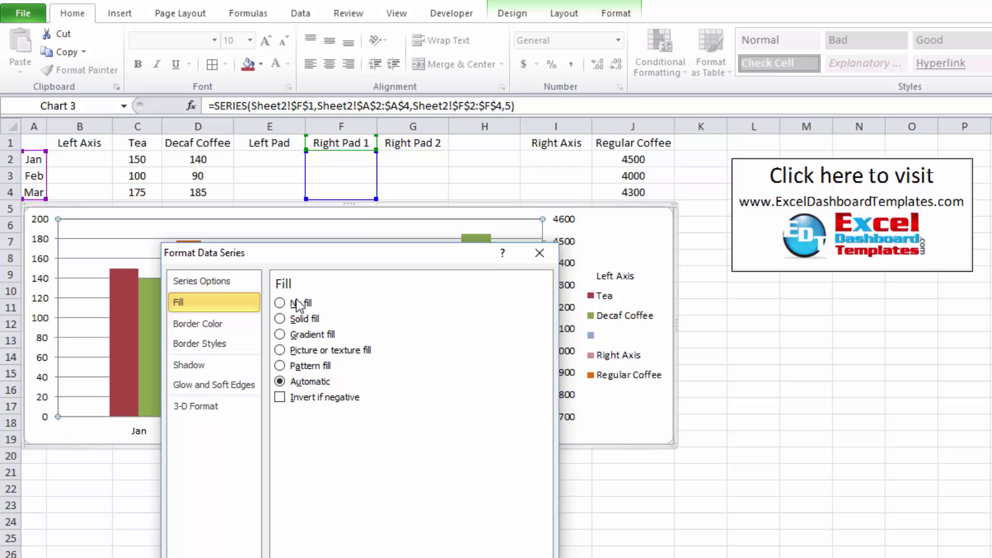
{"action": "left_click", "coordinate": [151, 293]}
{"action": "key", "text": "Up"}
{"action": "key", "text": "Down"}
{"action": "key", "text": "Down"}
{"action": "key", "text": "Down"}
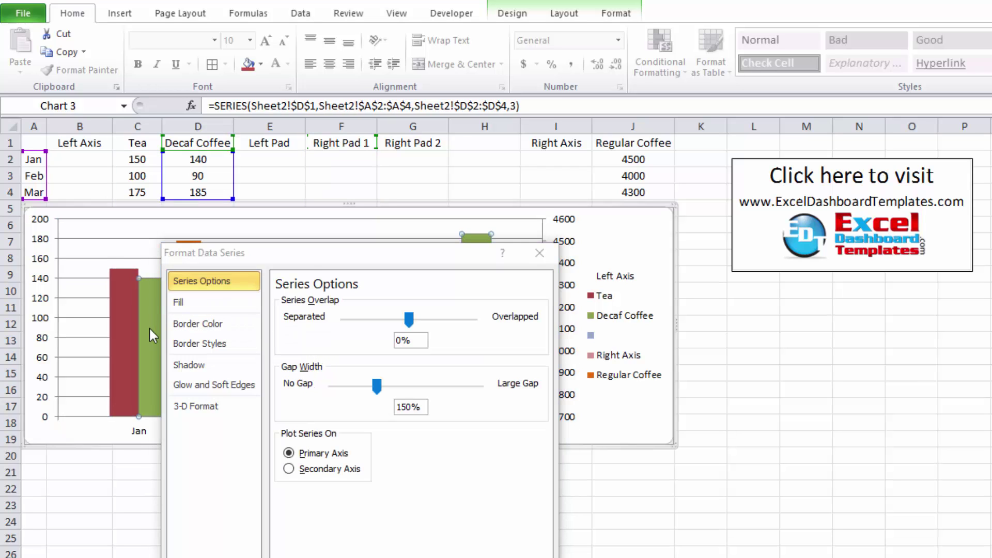
{"action": "key", "text": "Down"}
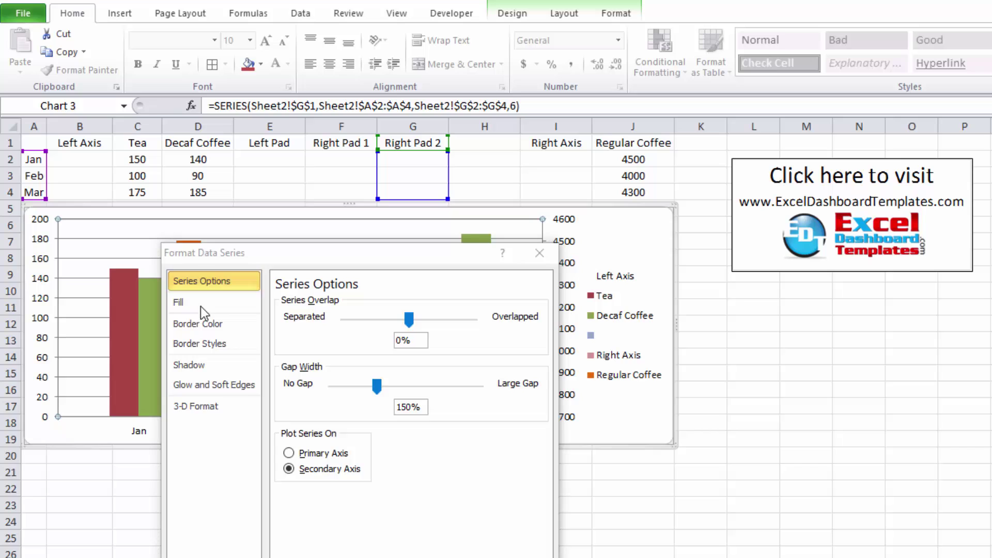
{"action": "left_click", "coordinate": [216, 300]}
{"action": "left_click", "coordinate": [293, 310]}
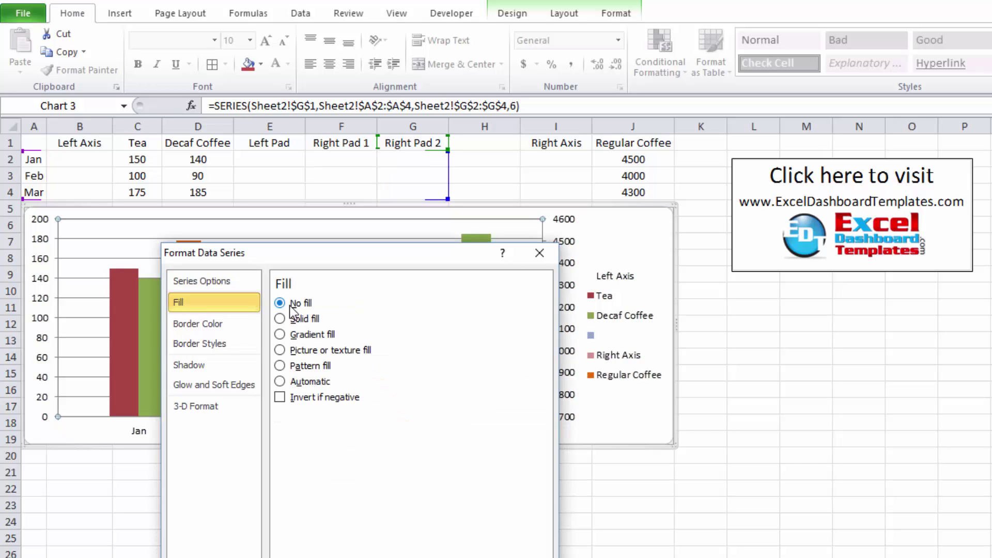
Set the column H series fill to No fill.
{"action": "left_click", "coordinate": [141, 333]}
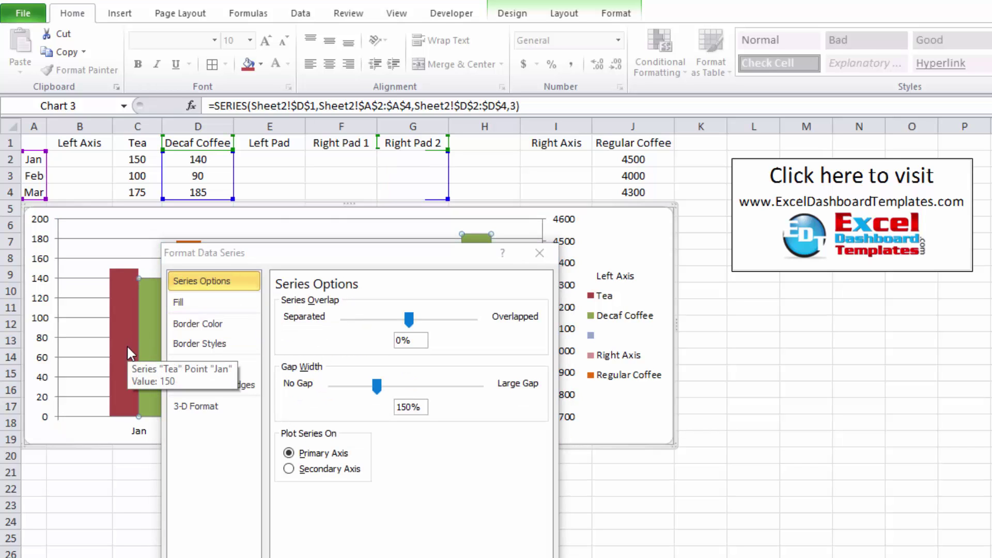
{"action": "left_click", "coordinate": [126, 345]}
{"action": "key", "text": "Down"}
{"action": "key", "text": "Down"}
{"action": "key", "text": "Down"}
{"action": "key", "text": "Down"}
{"action": "key", "text": "Down"}
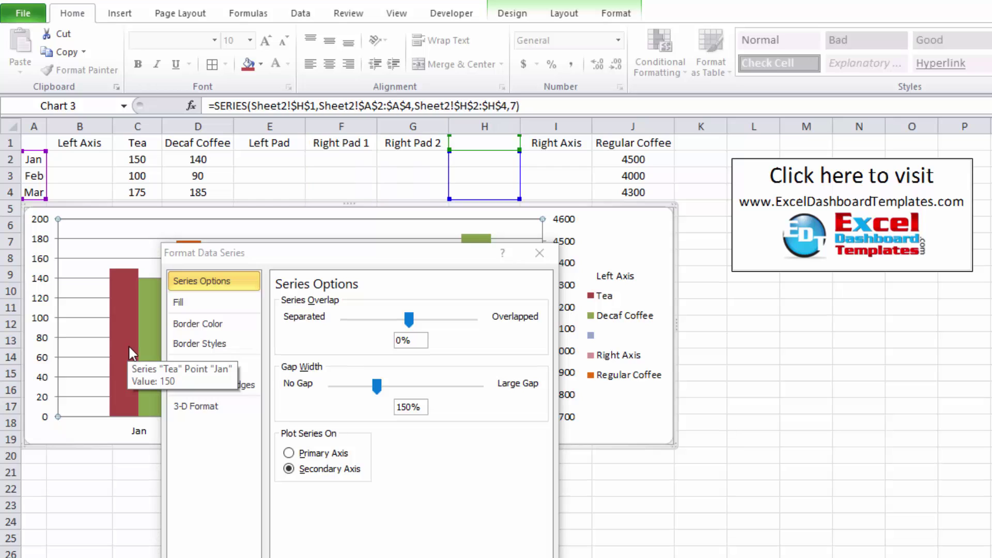
{"action": "left_click", "coordinate": [225, 302]}
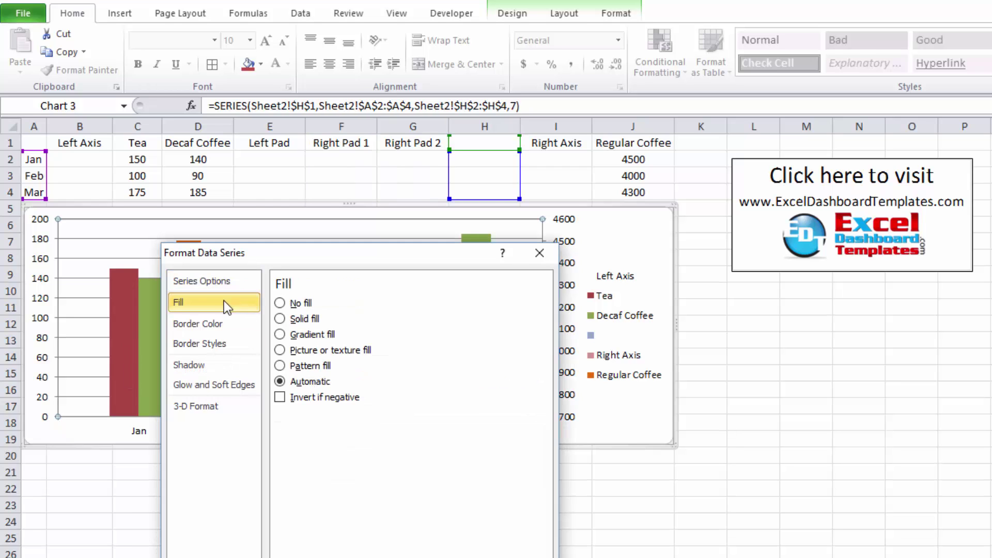
{"action": "left_click", "coordinate": [316, 305]}
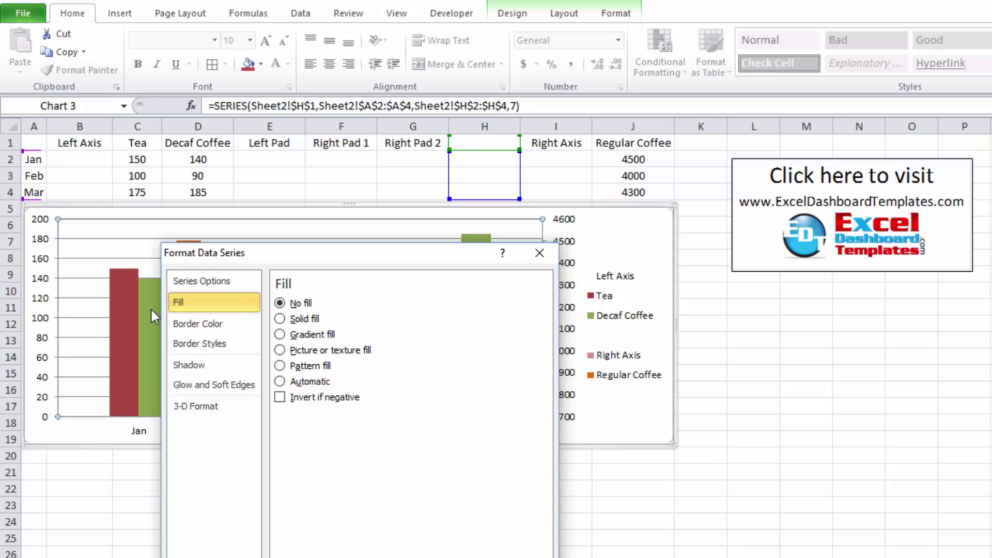
Set the Right Axis series to No fill and close the formatting pane.
{"action": "left_click", "coordinate": [125, 315]}
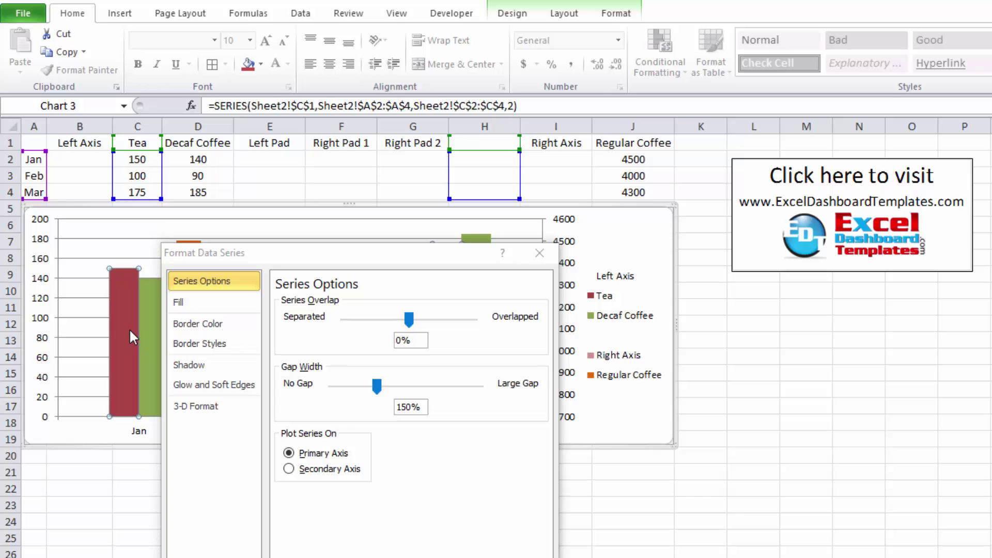
{"action": "key", "text": "Down"}
{"action": "key", "text": "Down"}
{"action": "key", "text": "Down"}
{"action": "key", "text": "Down"}
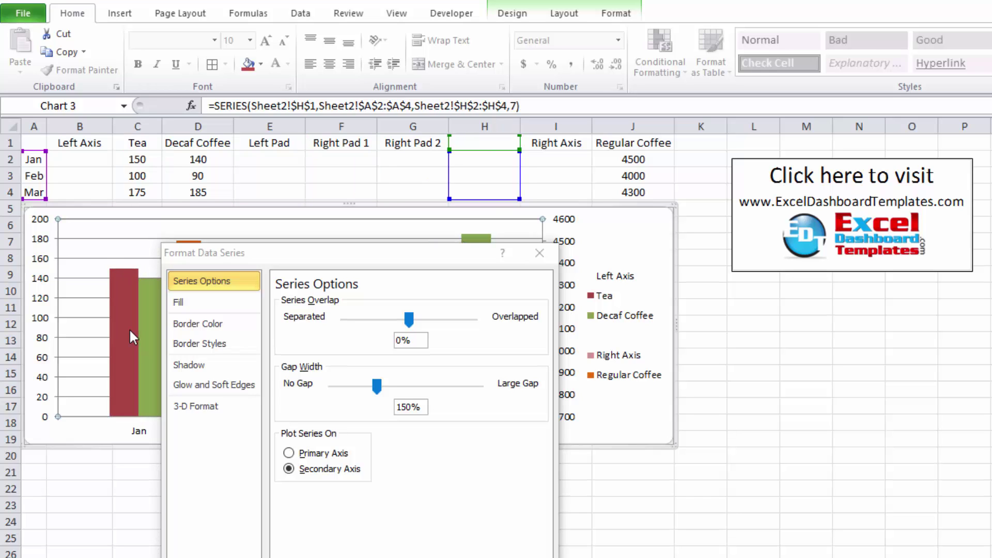
{"action": "key", "text": "Down"}
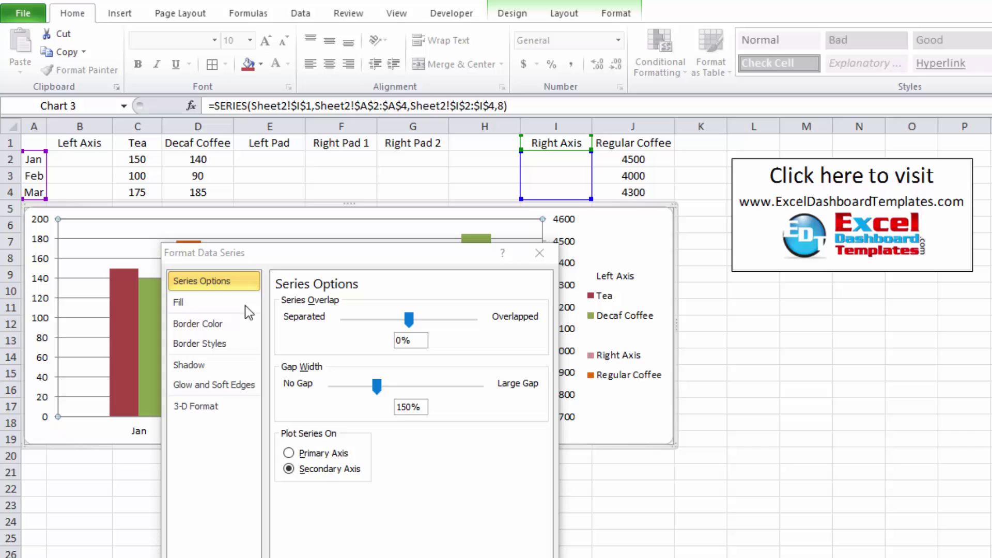
{"action": "left_click", "coordinate": [215, 300]}
{"action": "left_click", "coordinate": [292, 305]}
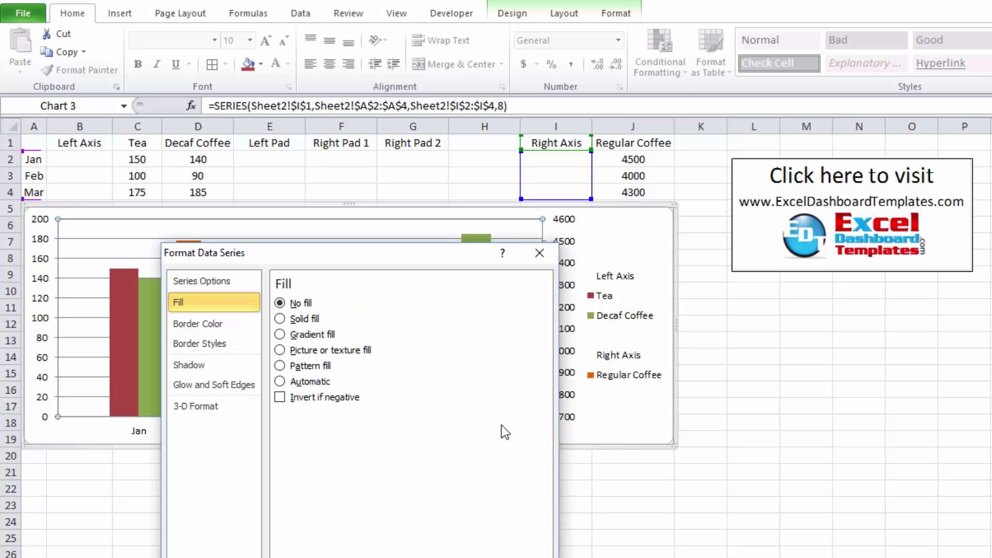
{"action": "key", "text": "Escape"}
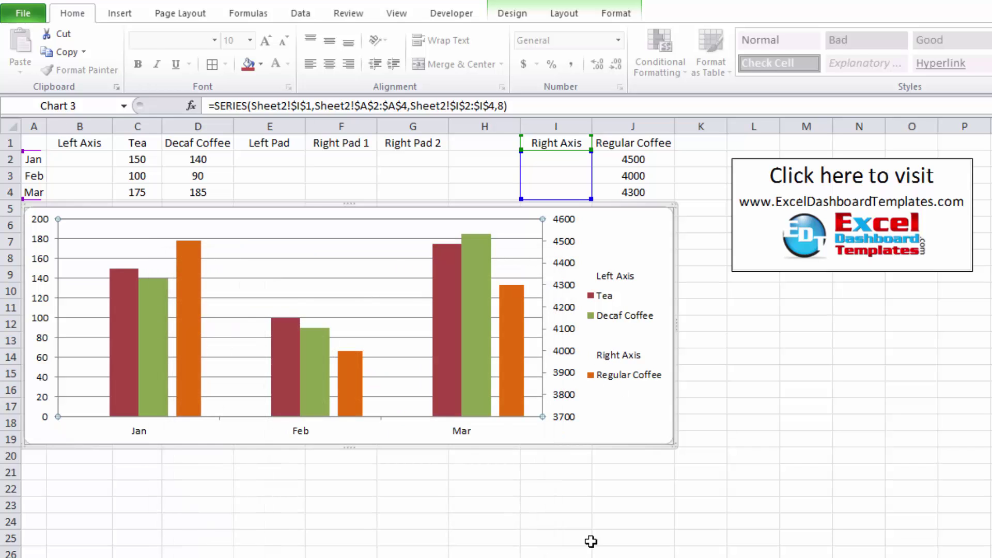
{"action": "left_click", "coordinate": [590, 540]}
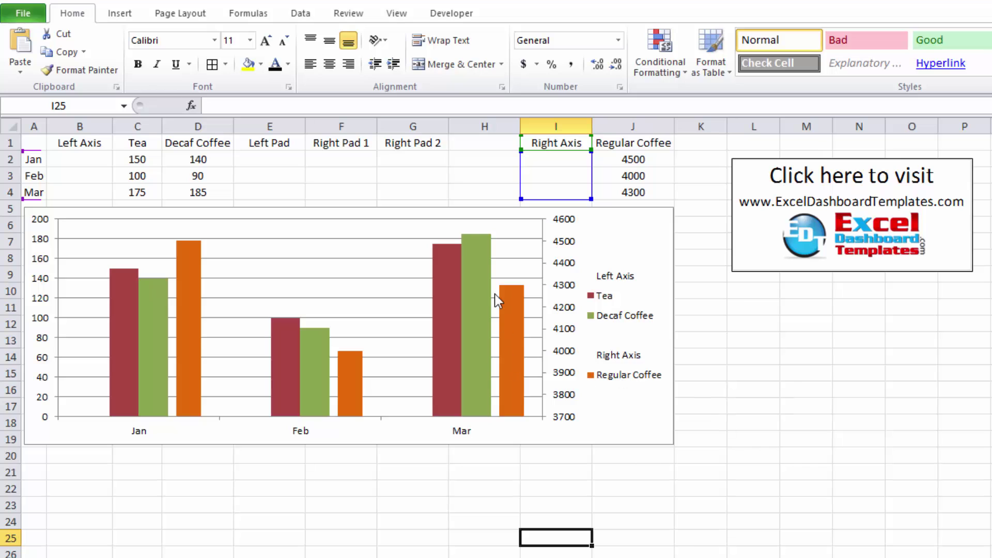
{"action": "mouse_move", "coordinate": [493, 371]}
{"action": "left_click", "coordinate": [785, 373]}
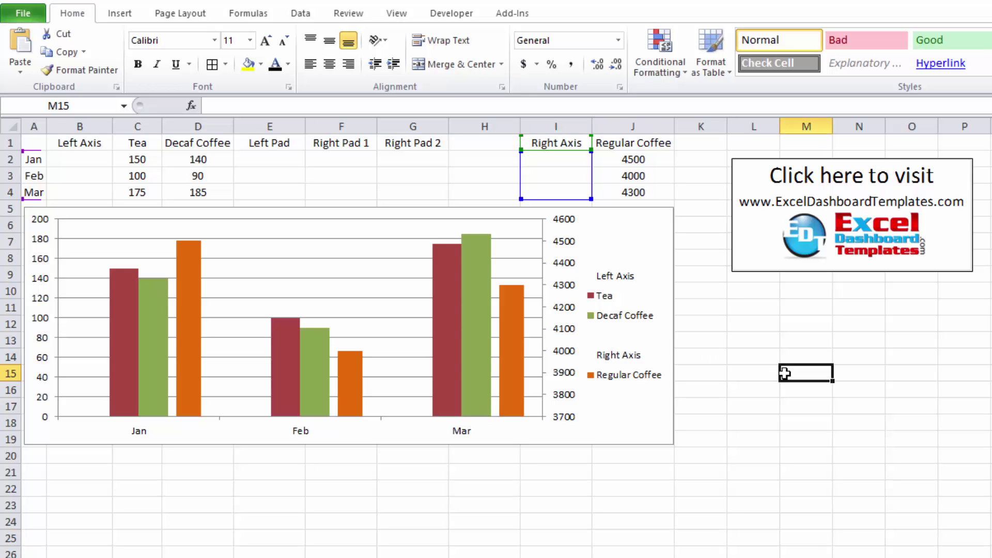
{"action": "left_click", "coordinate": [991, 521]}
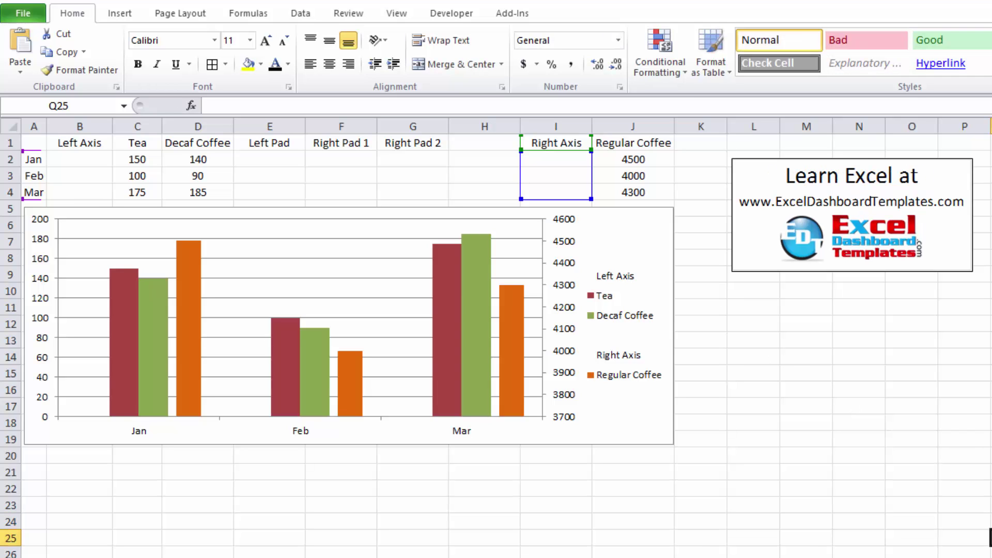
{"action": "left_click", "coordinate": [991, 538]}
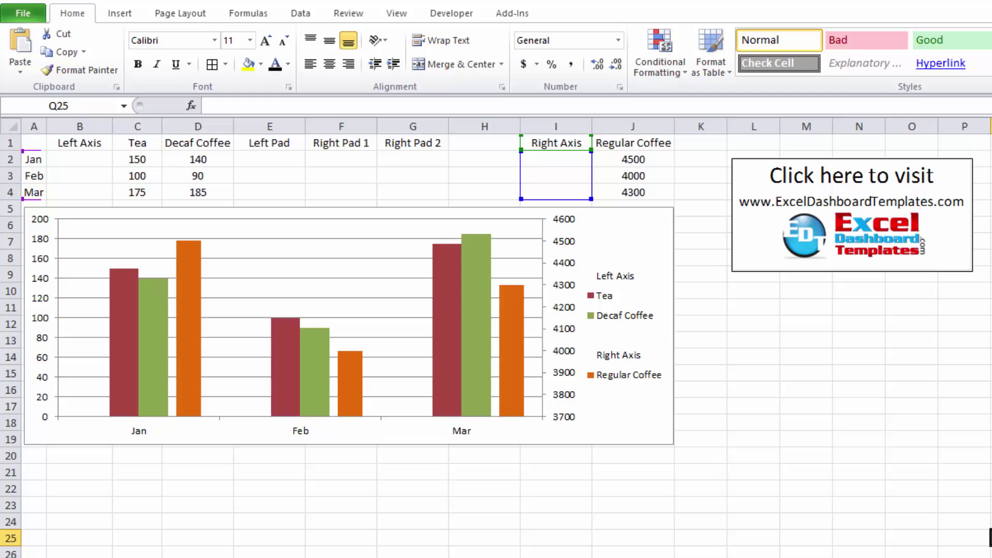
{"action": "double_click", "coordinate": [990, 522]}
{"action": "left_click", "coordinate": [991, 538]}
{"action": "double_click", "coordinate": [991, 521]}
{"action": "left_click", "coordinate": [991, 538]}
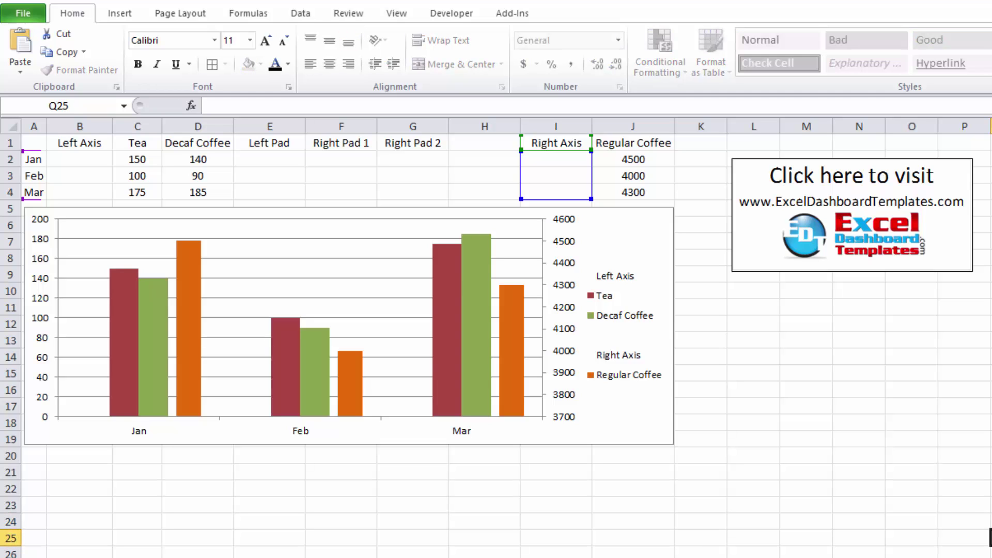